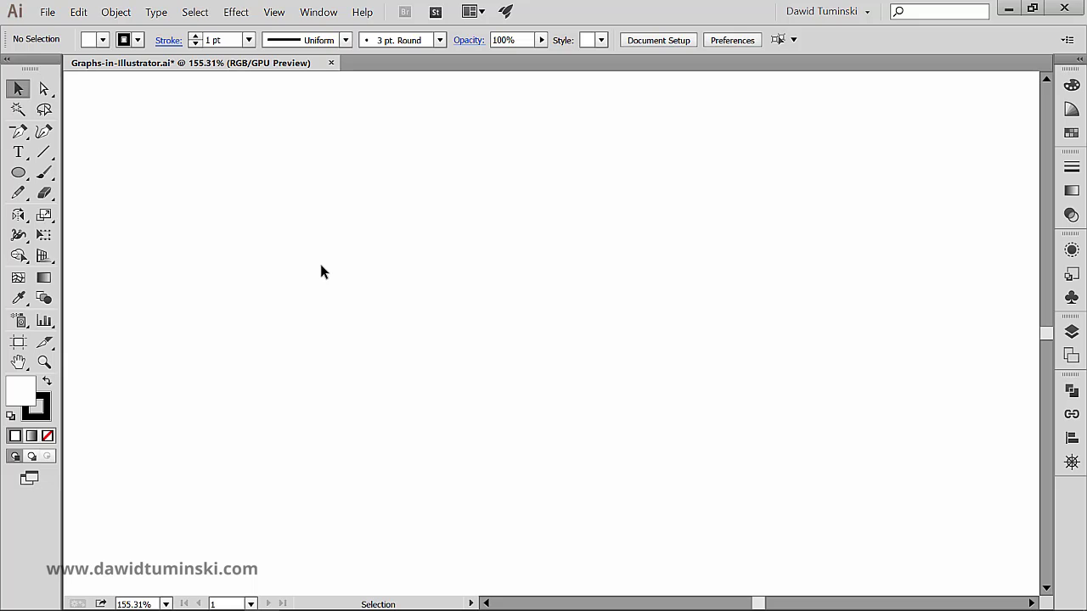
{"action": "left_click", "coordinate": [44, 321]}
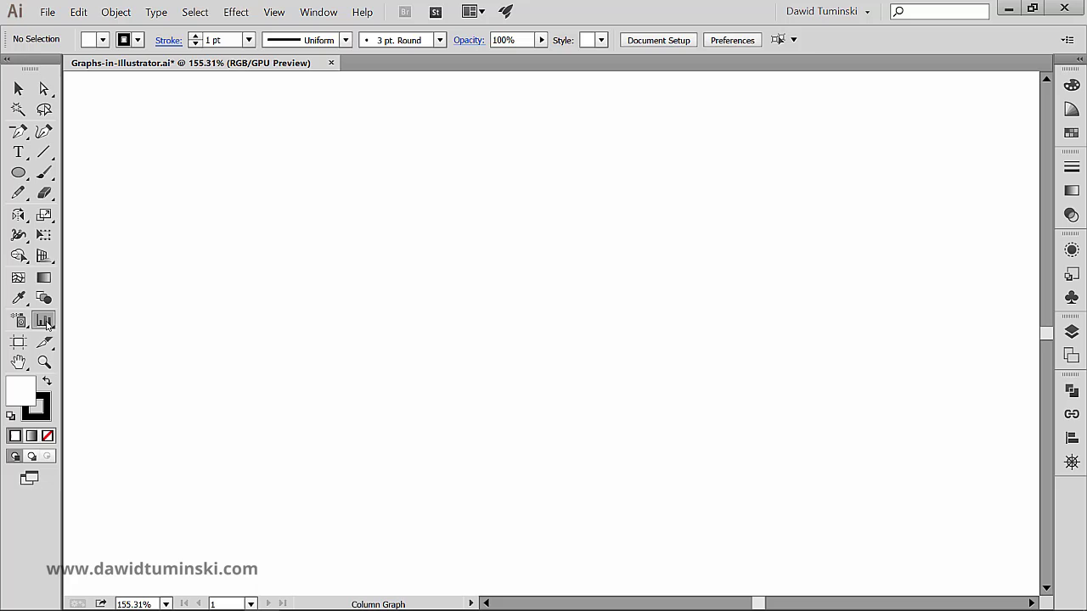
{"action": "left_click", "coordinate": [47, 322]}
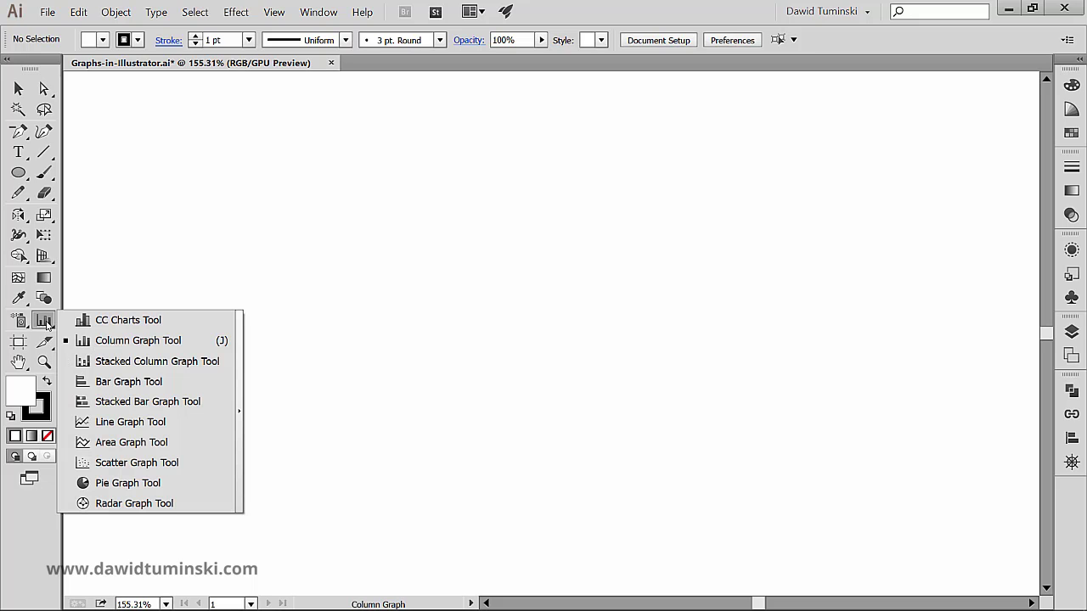
{"action": "left_click", "coordinate": [209, 343]}
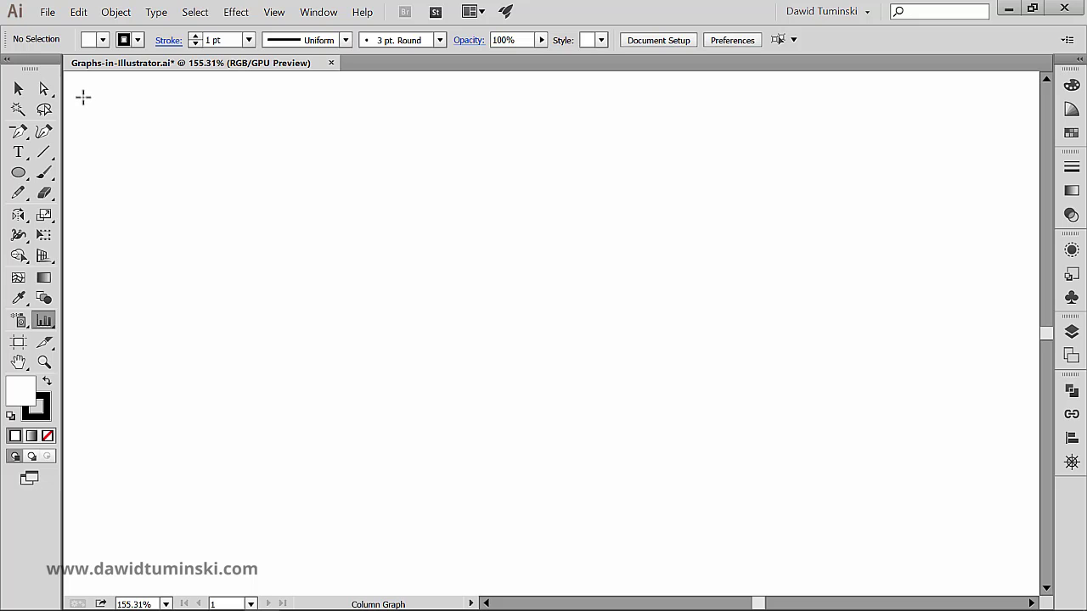
Step: Drag out three default column graphs of different sizes, closing each one's data window, then pan the view
{"action": "left_click_drag", "start_coordinate": [83, 97], "coordinate": [223, 246]}
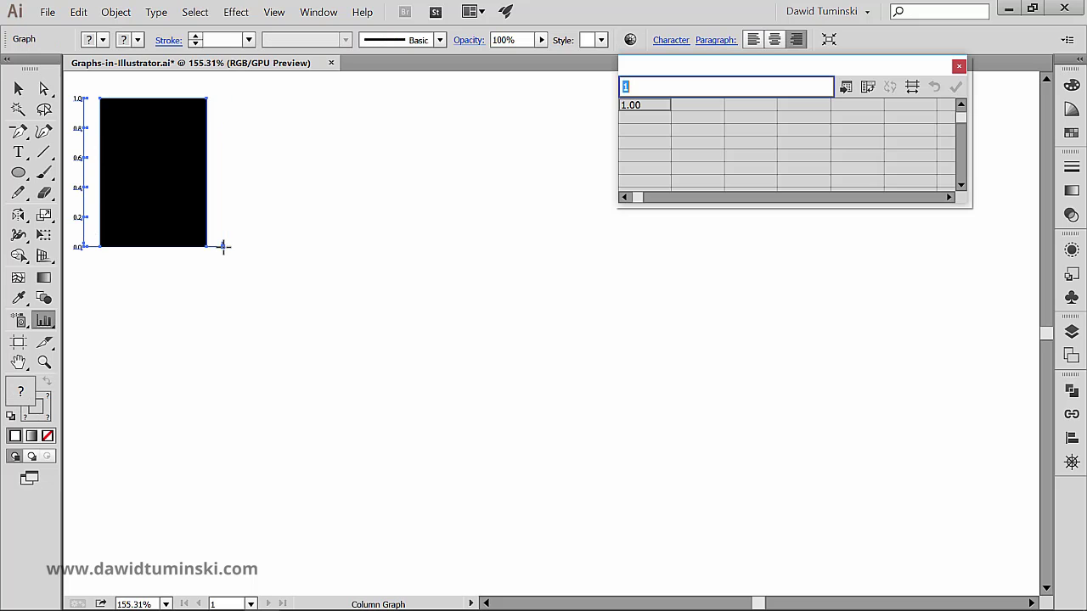
{"action": "left_click", "coordinate": [958, 69]}
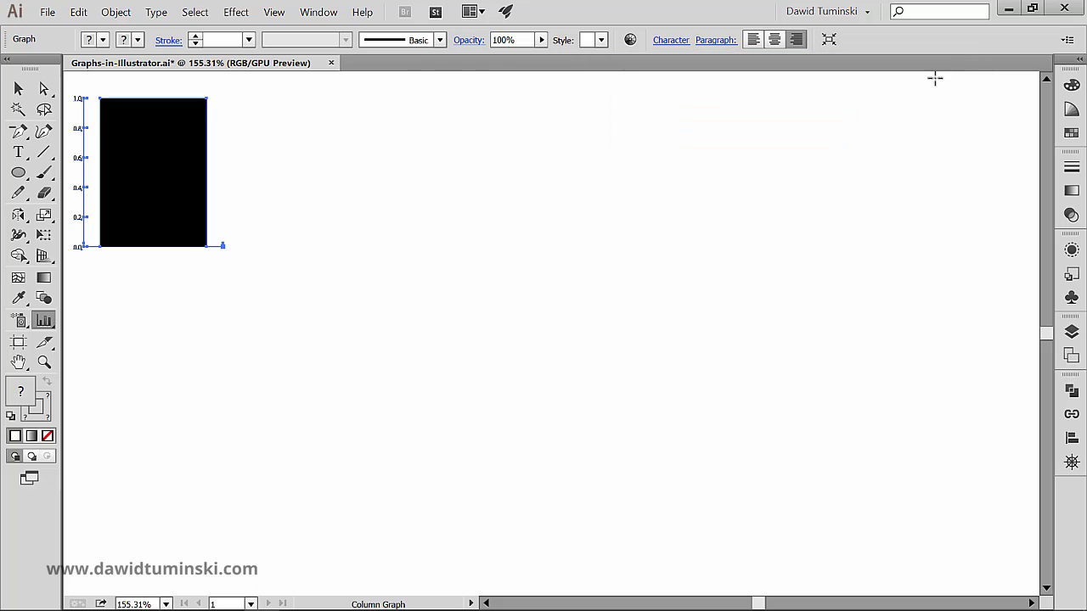
{"action": "left_click_drag", "start_coordinate": [320, 184], "coordinate": [388, 256]}
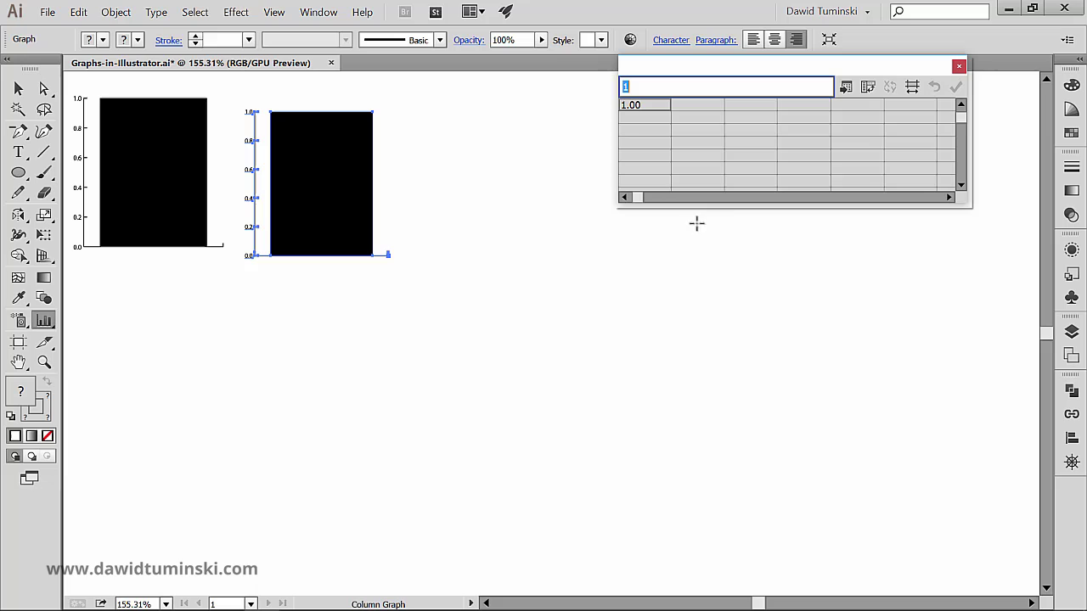
{"action": "left_click", "coordinate": [966, 58]}
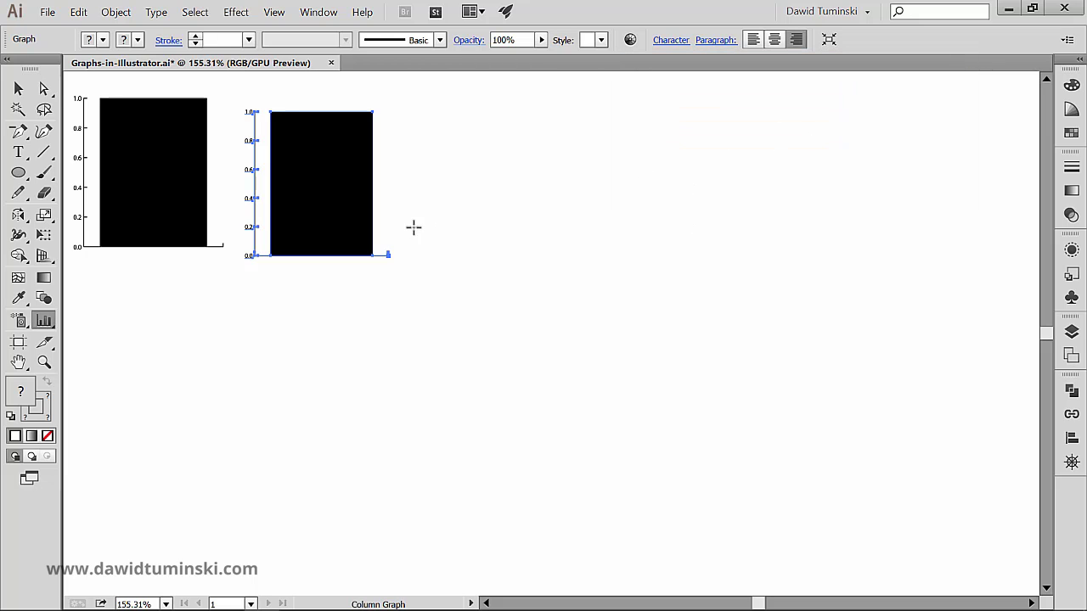
{"action": "left_click_drag", "start_coordinate": [441, 116], "coordinate": [549, 264]}
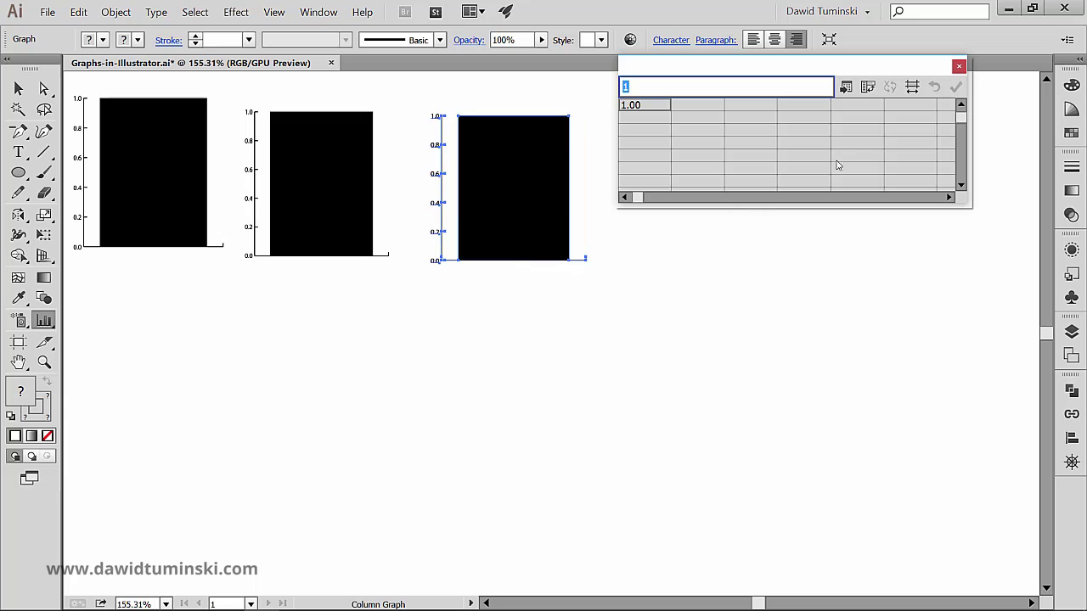
{"action": "left_click", "coordinate": [959, 67]}
{"action": "left_click_drag", "start_coordinate": [556, 317], "coordinate": [480, 198]}
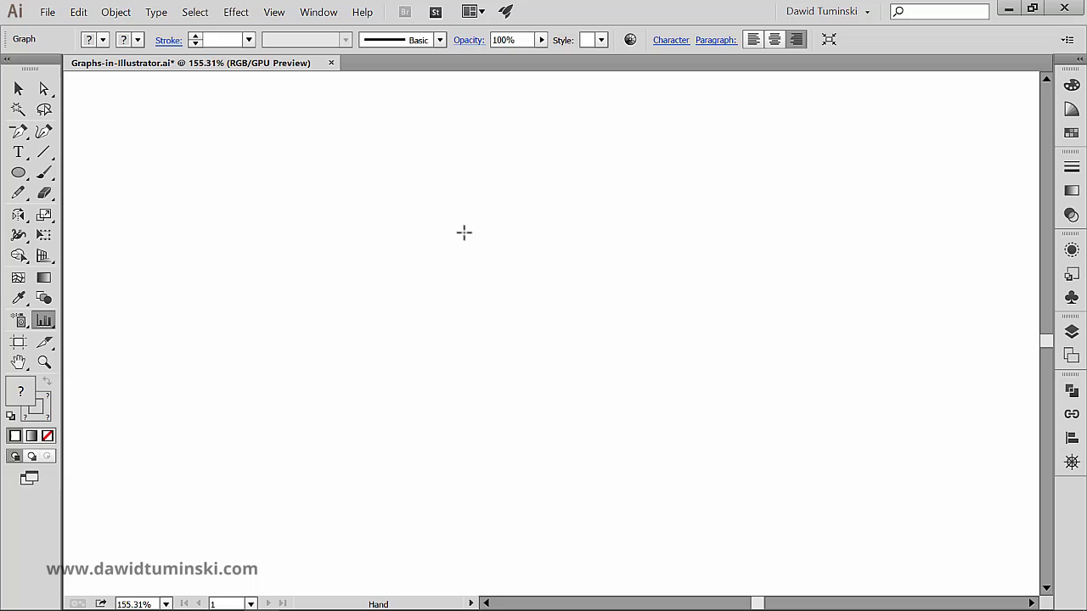
Step: Create a column graph 300 px wide by 300 px high and move it up and left
{"action": "left_click", "coordinate": [445, 281]}
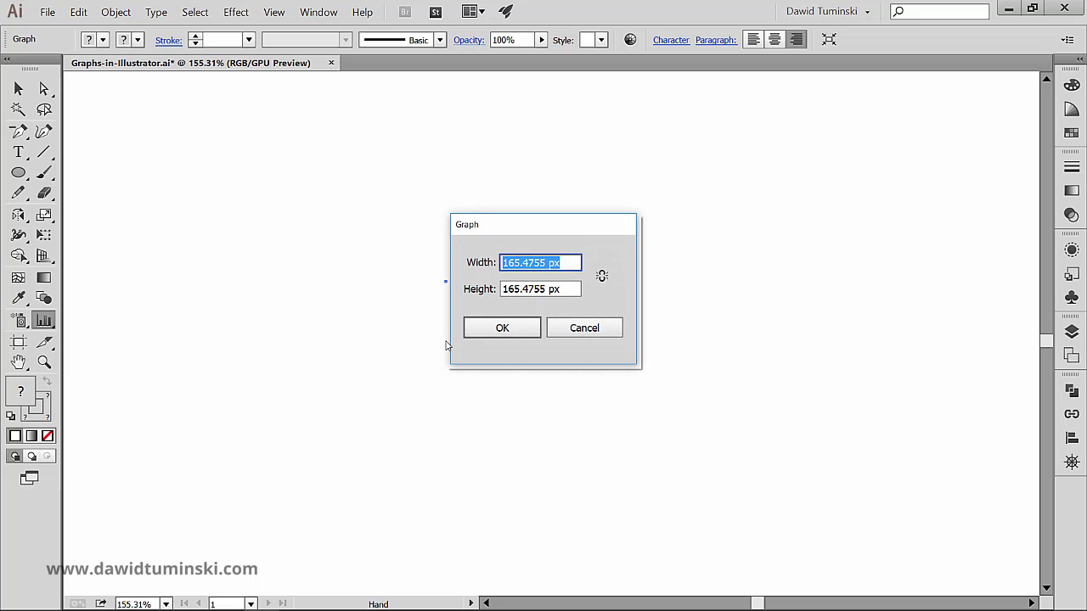
{"action": "type", "text": "300"}
{"action": "key", "text": "Tab"}
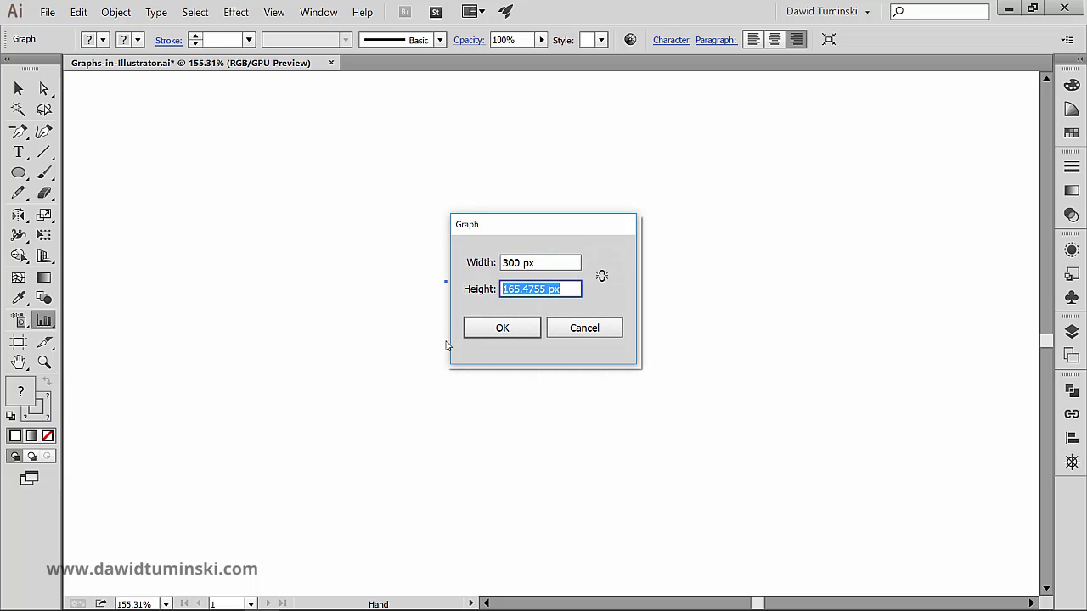
{"action": "type", "text": "300"}
{"action": "key", "text": "Return"}
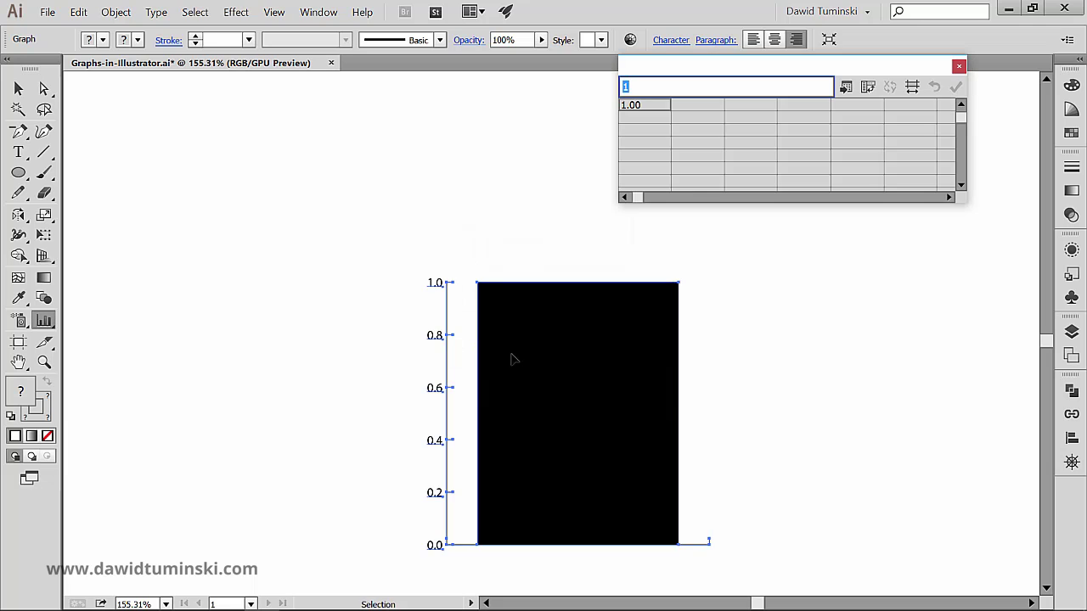
{"action": "left_click_drag", "start_coordinate": [542, 382], "coordinate": [310, 294]}
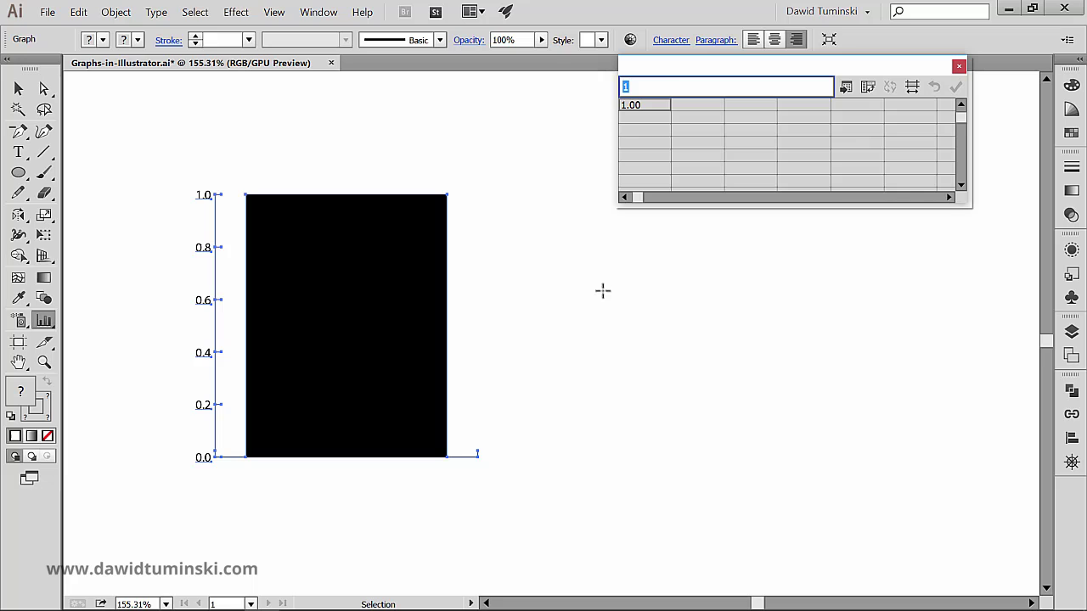
Step: Move the data window near the graph and enter 2, 7 and 9 in row 1's first cells
{"action": "left_click_drag", "start_coordinate": [679, 73], "coordinate": [554, 179]}
{"action": "left_click", "coordinate": [599, 177]}
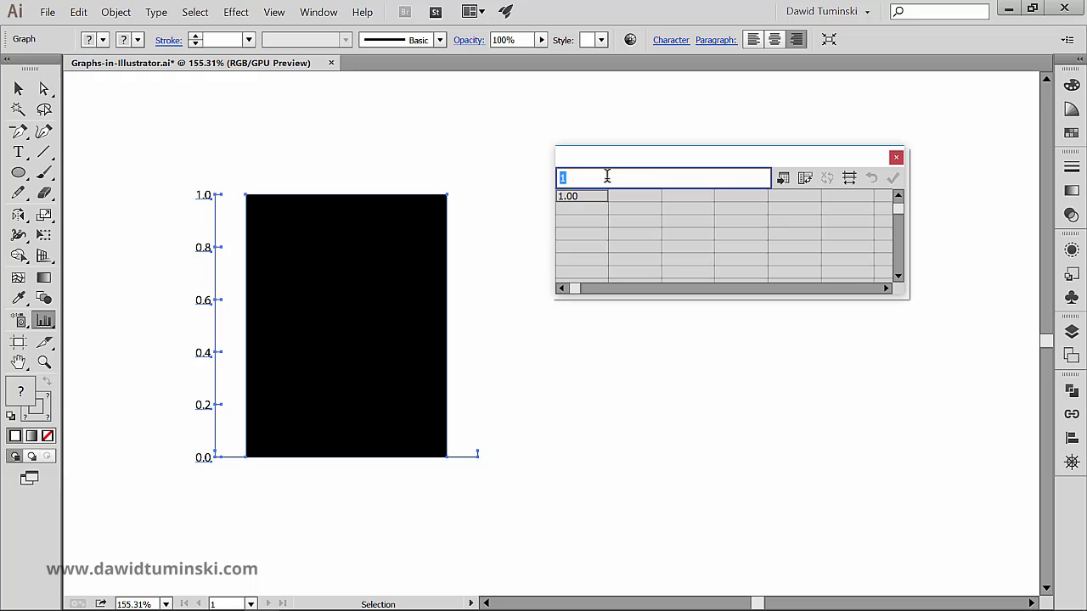
{"action": "type", "text": "2"}
{"action": "key", "text": "Return"}
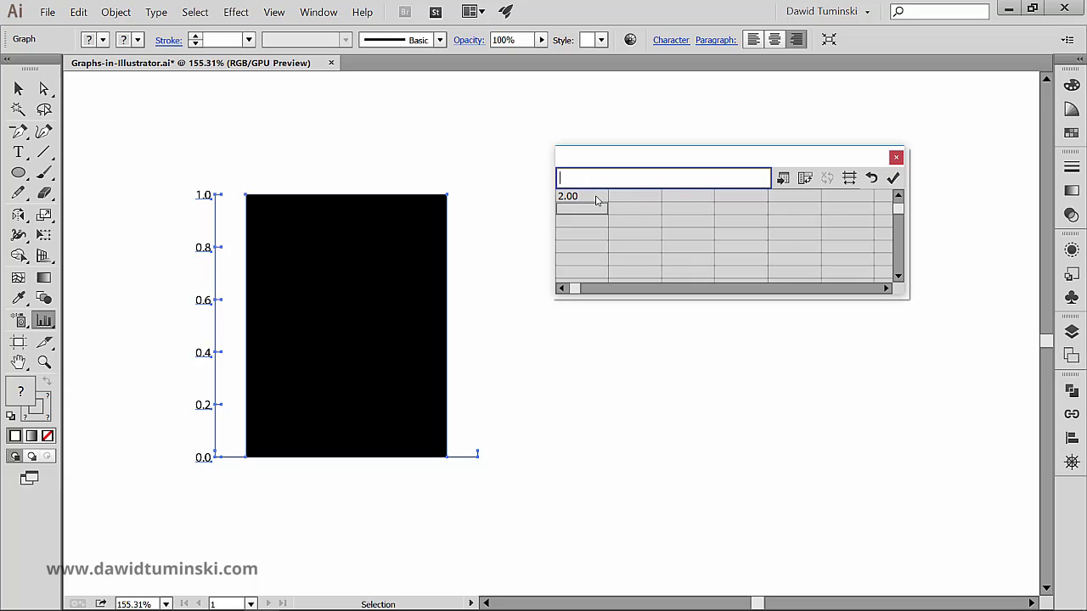
{"action": "left_click", "coordinate": [626, 202]}
{"action": "type", "text": "7"}
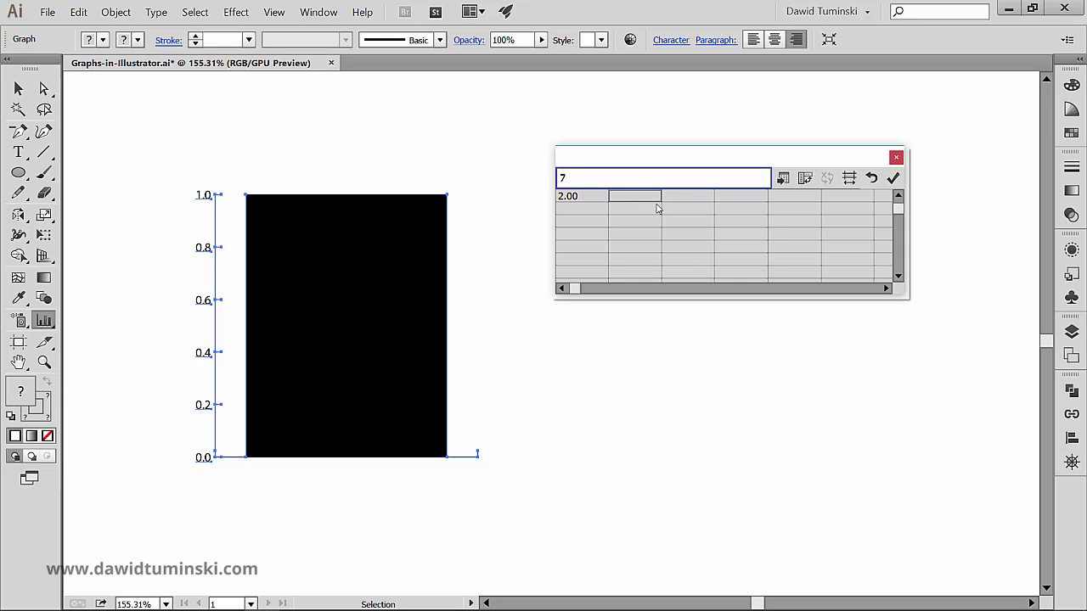
{"action": "left_click", "coordinate": [892, 179]}
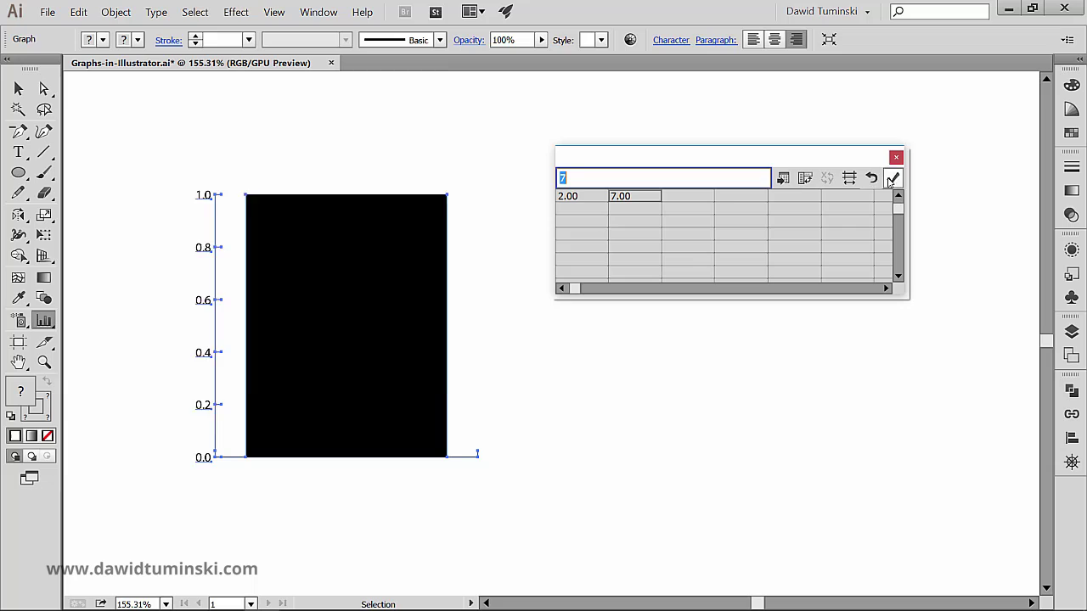
{"action": "left_click", "coordinate": [687, 198]}
{"action": "type", "text": "9"}
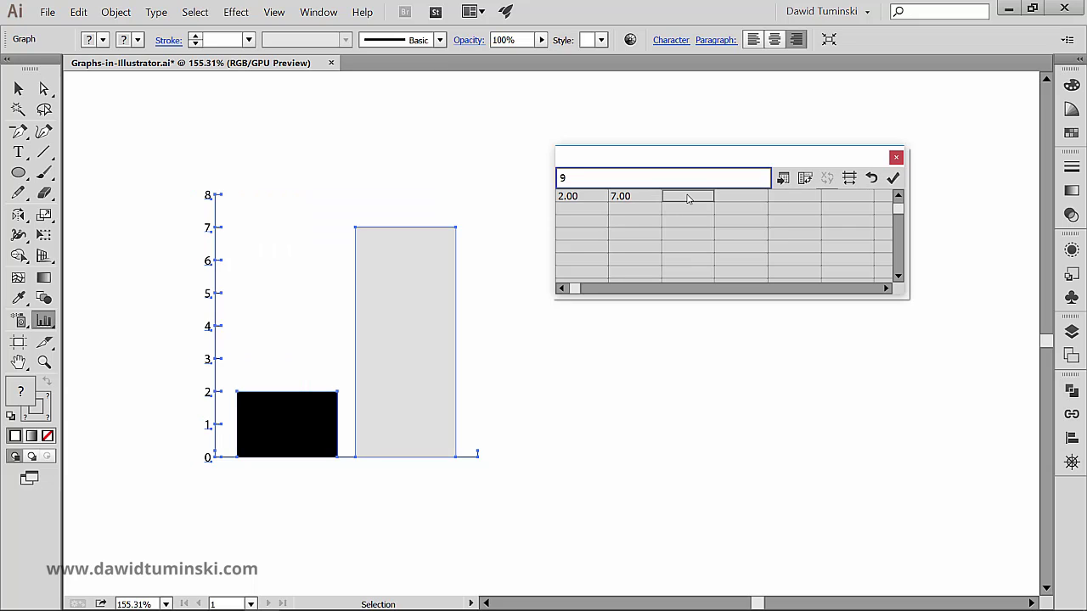
{"action": "key", "text": "KP_Enter"}
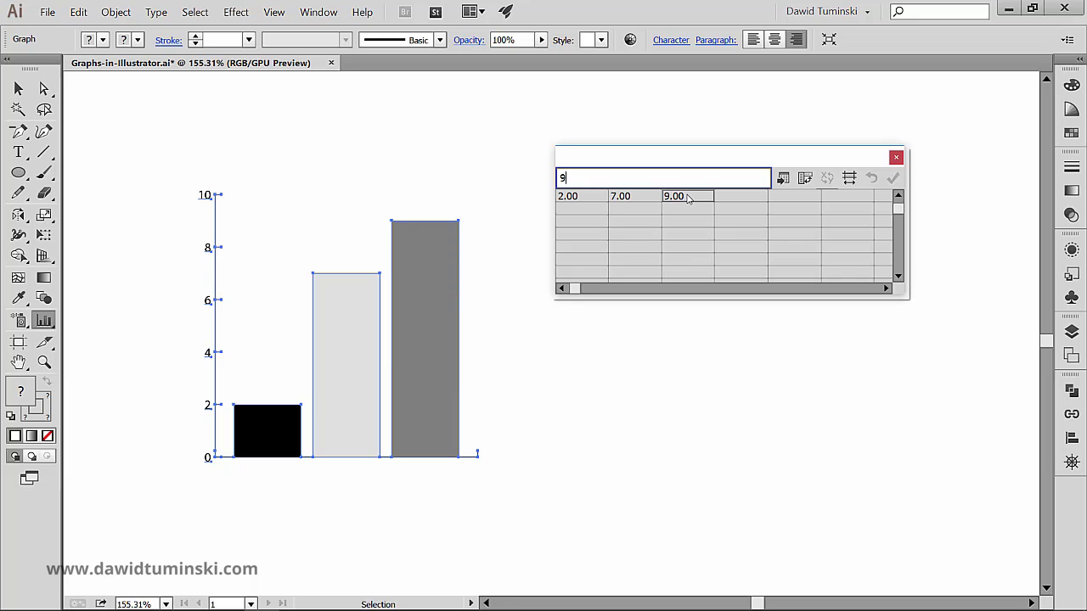
Step: Enter 12, 14, 16 and 18 in the next cells of row 1
{"action": "left_click", "coordinate": [743, 199]}
{"action": "type", "text": "12"}
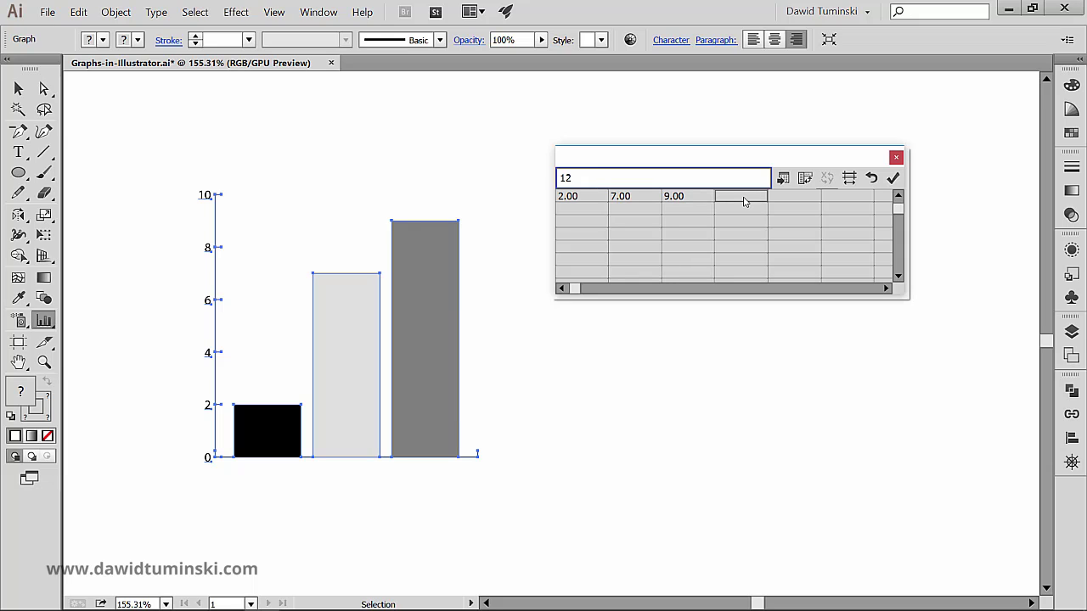
{"action": "key", "text": "Tab"}
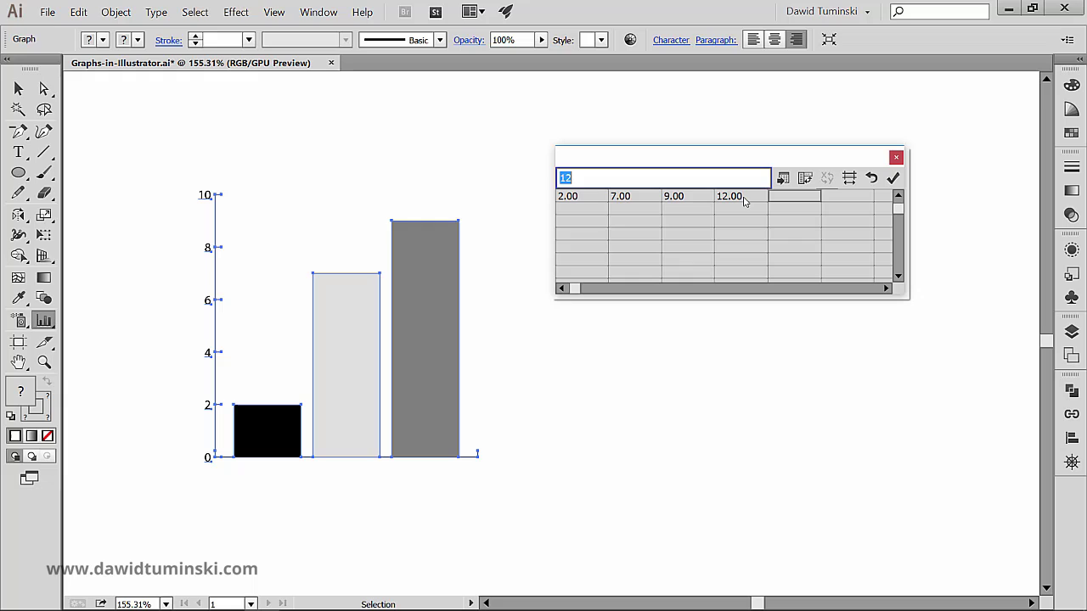
{"action": "type", "text": "14"}
{"action": "key", "text": "Tab"}
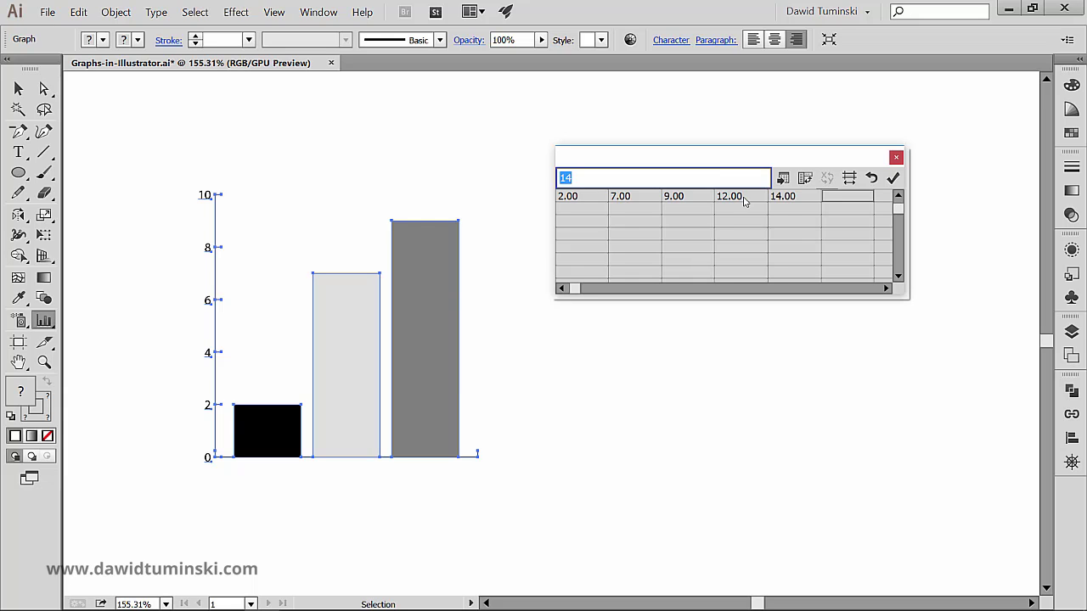
{"action": "type", "text": "16"}
{"action": "key", "text": "Tab"}
{"action": "type", "text": "18"}
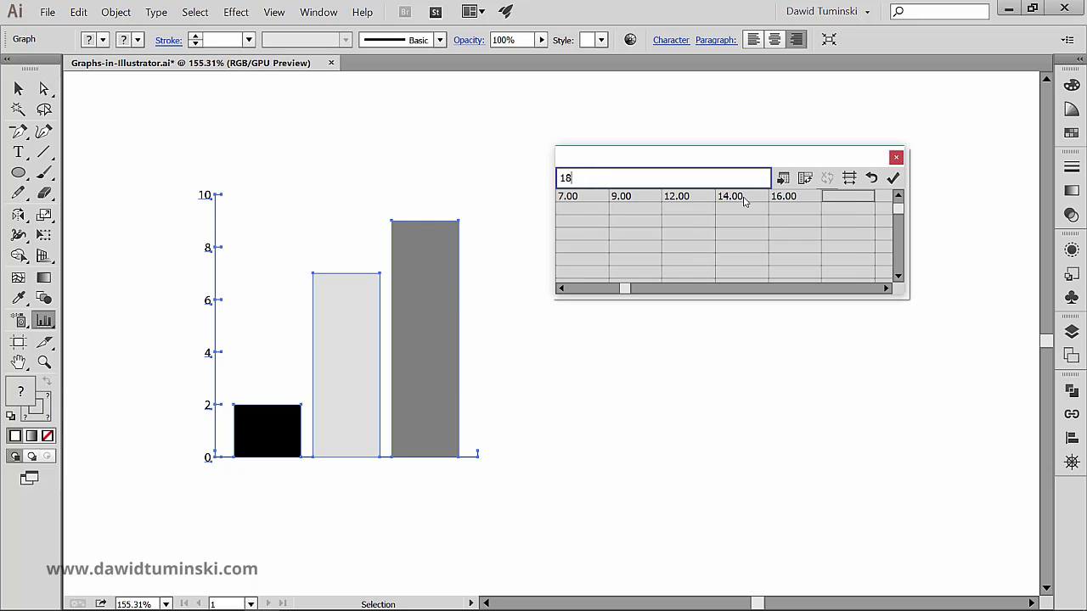
{"action": "key", "text": "Tab"}
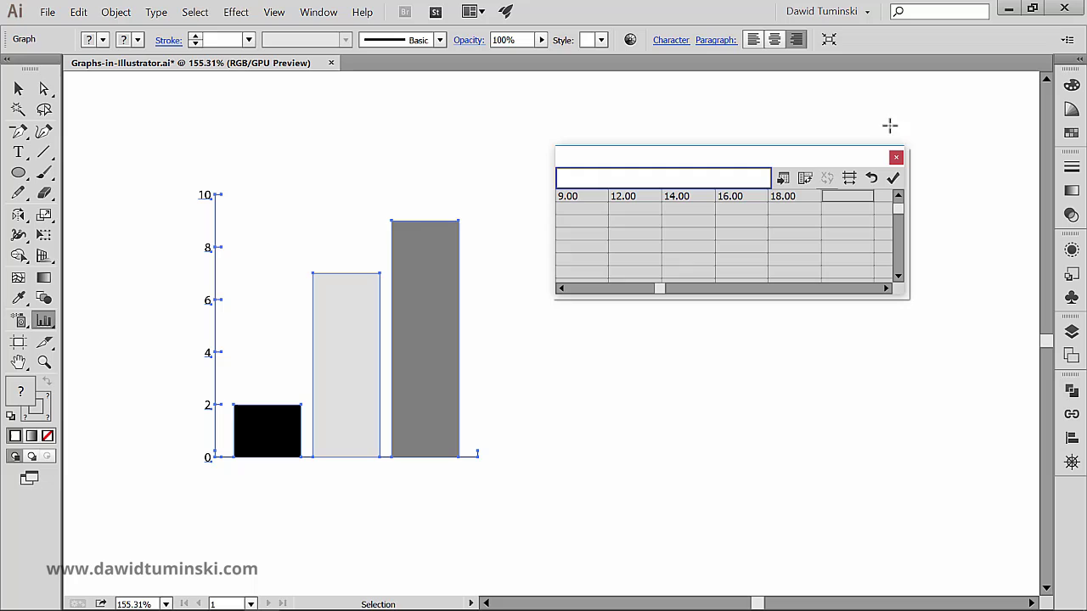
Step: Apply the row, try adding 5 below 9.00, then undo the extra value
{"action": "left_click", "coordinate": [898, 179]}
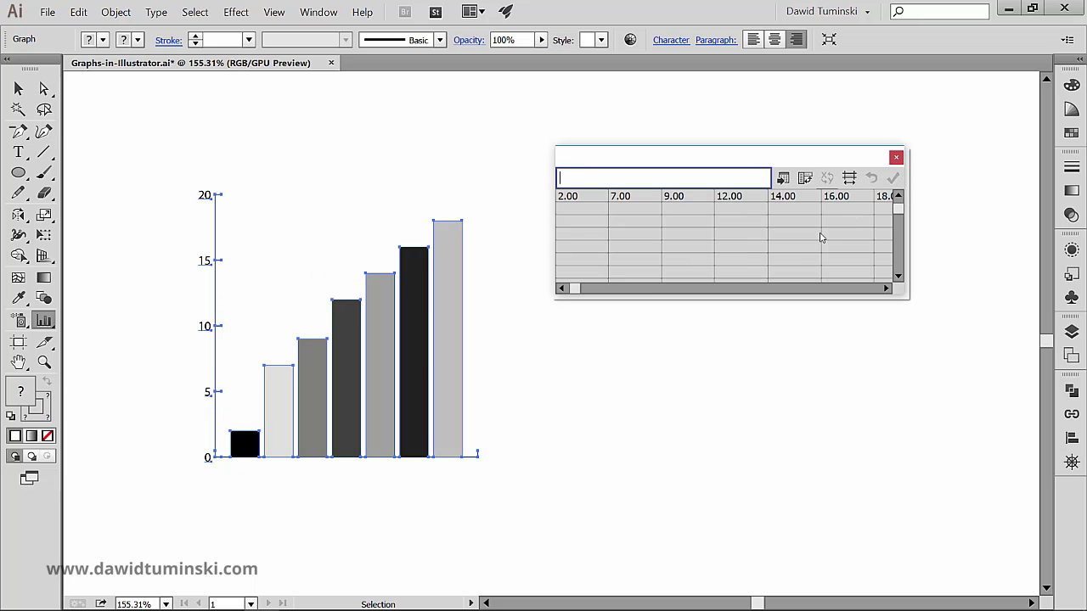
{"action": "left_click", "coordinate": [786, 287]}
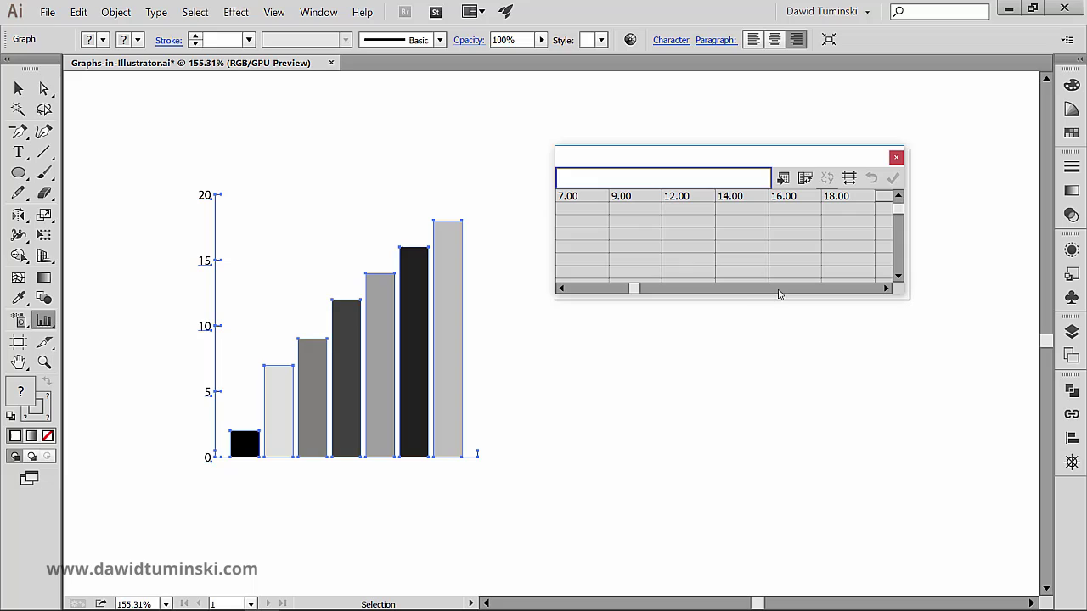
{"action": "left_click", "coordinate": [631, 210]}
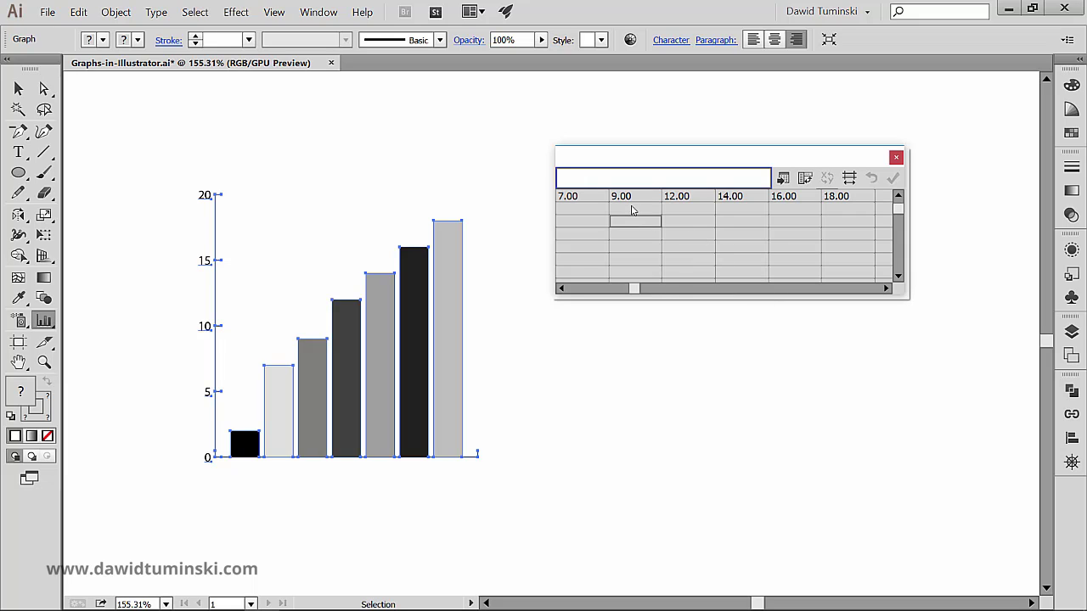
{"action": "type", "text": "5"}
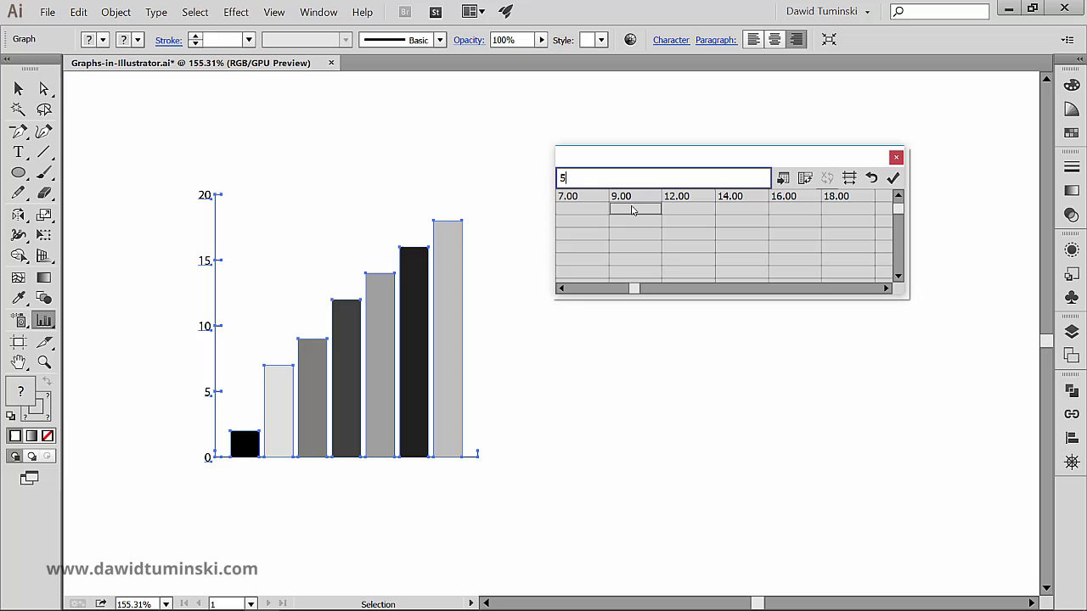
{"action": "key", "text": "Return"}
{"action": "left_click", "coordinate": [893, 179]}
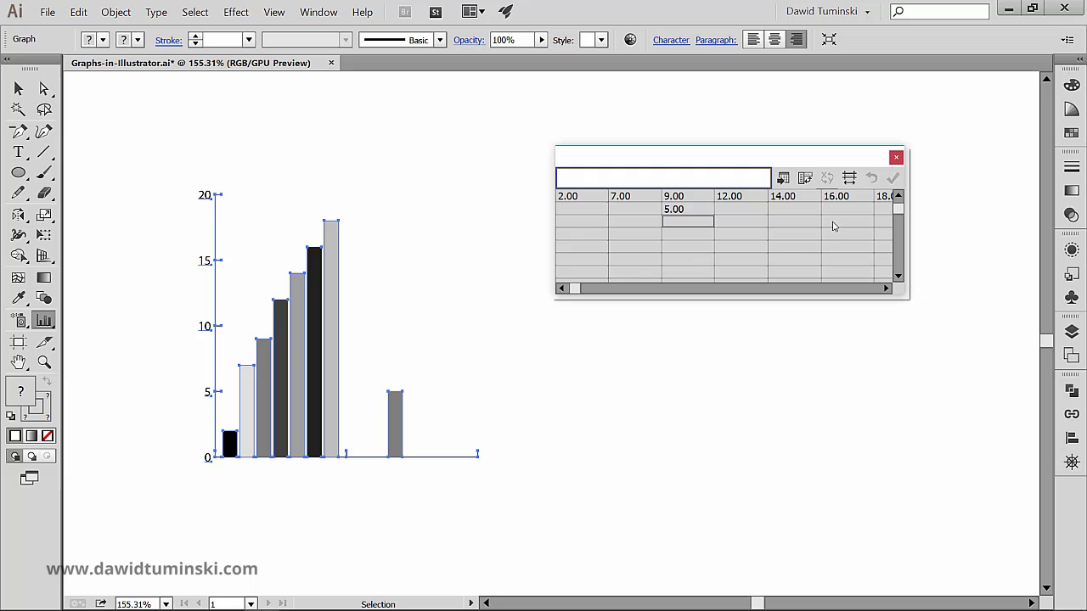
{"action": "key", "text": "ctrl+z"}
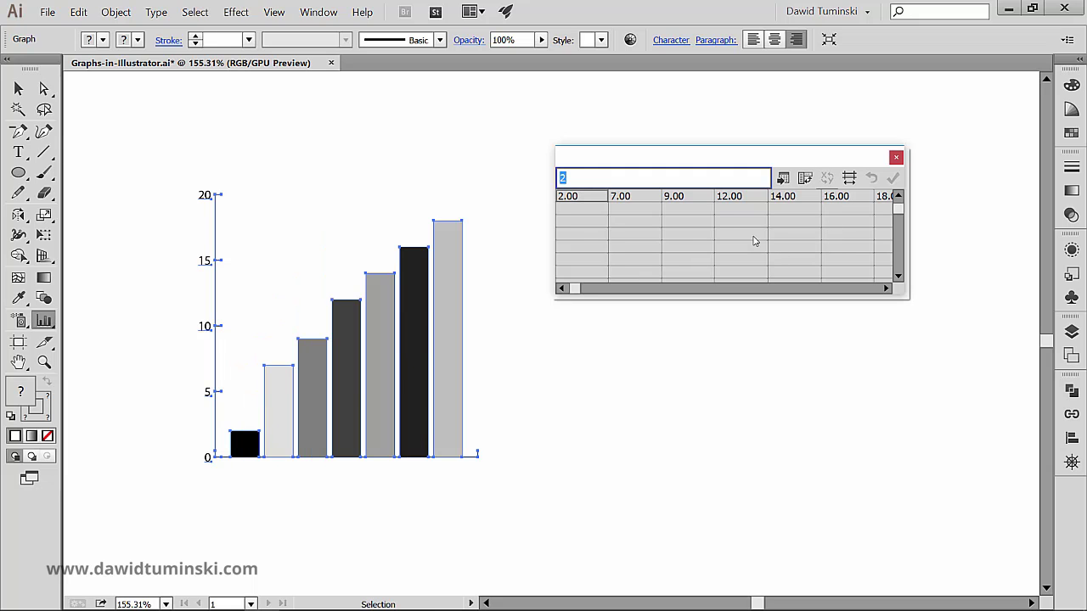
Step: Enter 5, 6 and 7 across the second row of the data sheet
{"action": "left_click", "coordinate": [581, 211]}
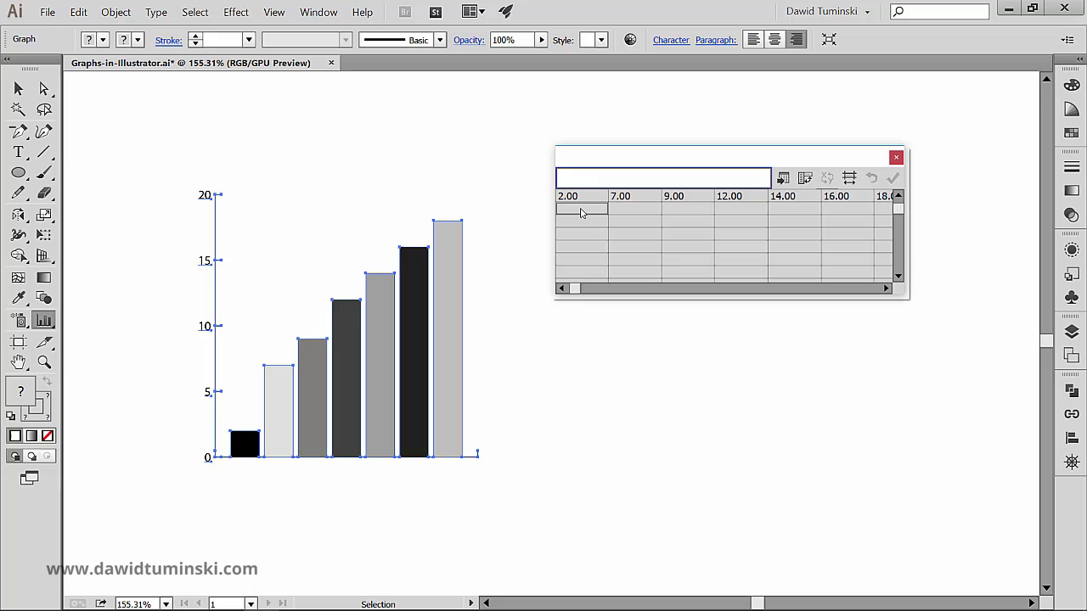
{"action": "type", "text": "5"}
{"action": "left_click", "coordinate": [642, 219]}
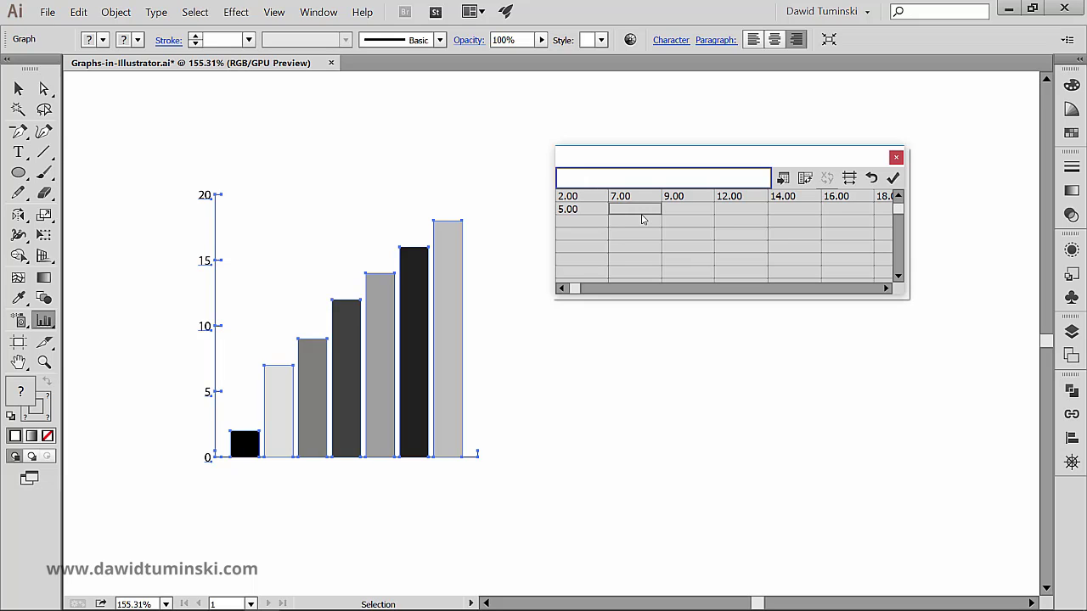
{"action": "type", "text": "6"}
{"action": "key", "text": "Tab"}
{"action": "type", "text": "7"}
{"action": "key", "text": "Tab"}
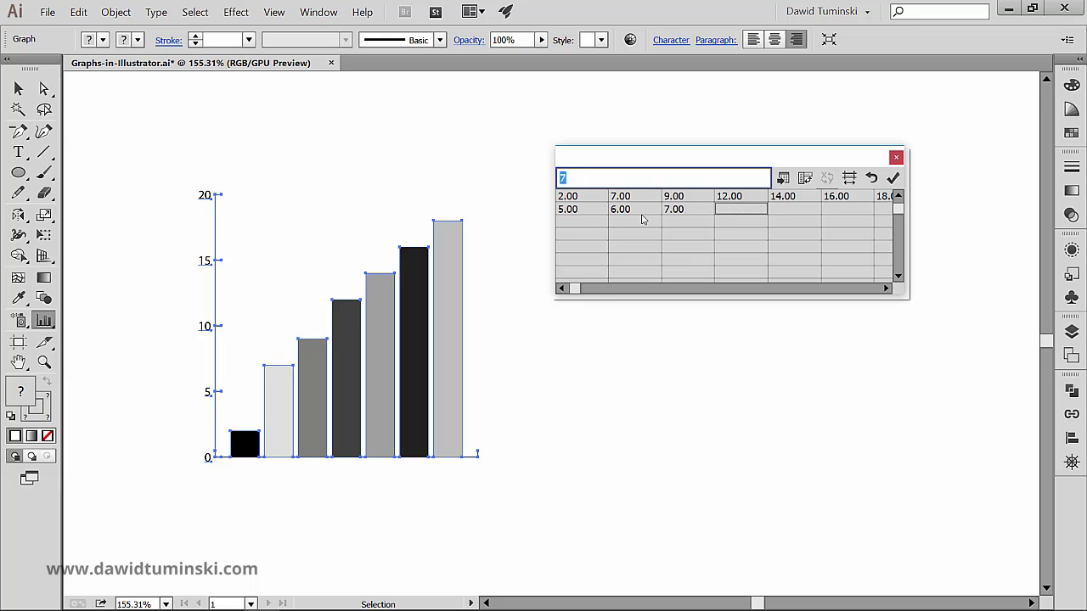
Step: Delete the second row's values 7.00, 7.00, 6.00 and 5.00, leaving it empty
{"action": "left_click", "coordinate": [669, 210]}
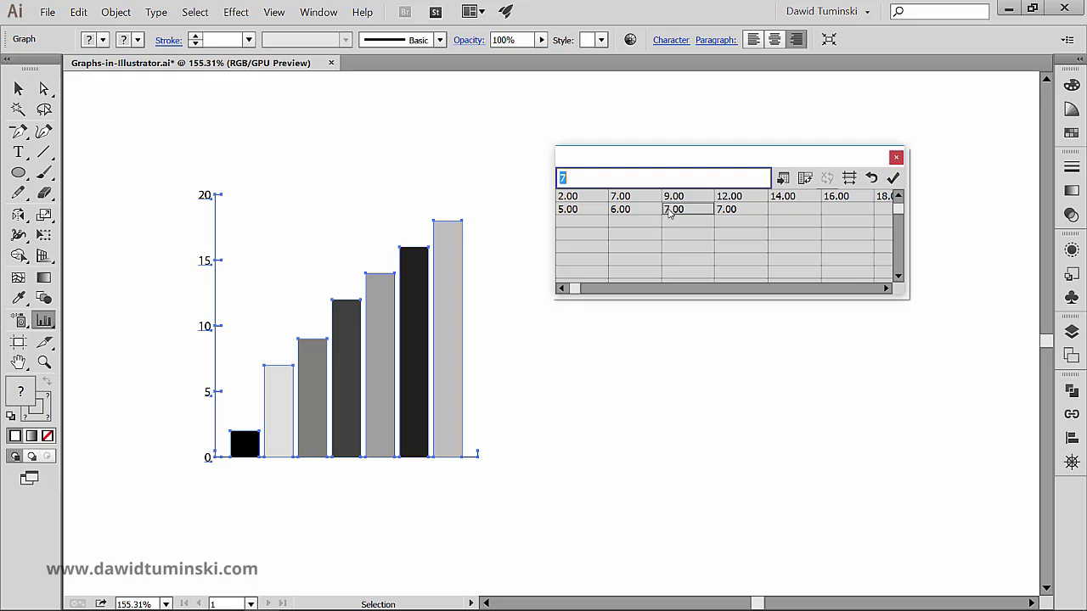
{"action": "key", "text": "BackSpace"}
{"action": "left_click", "coordinate": [728, 212]}
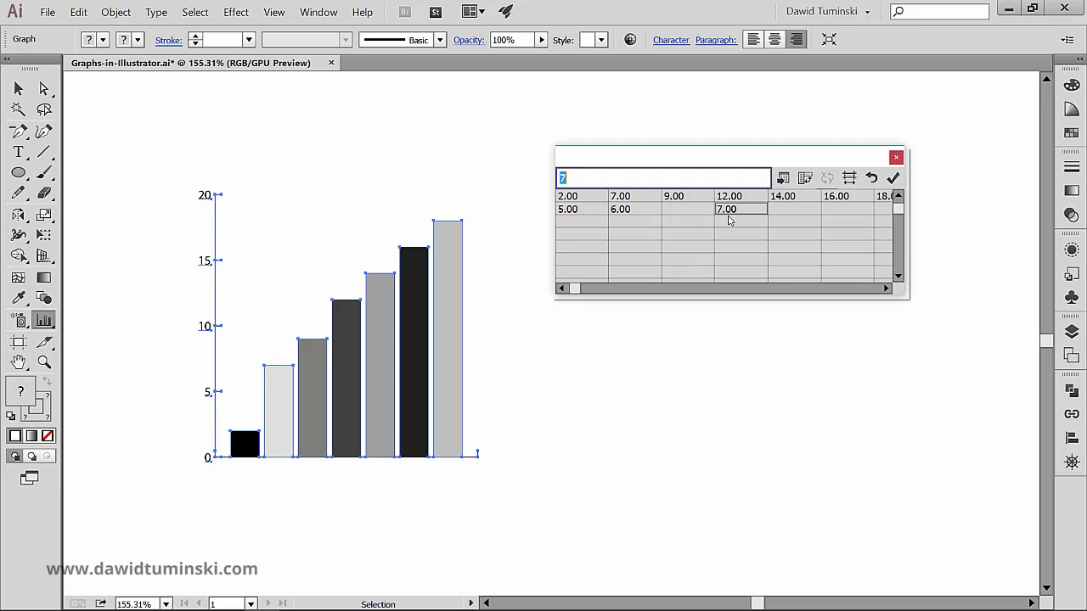
{"action": "key", "text": "BackSpace"}
{"action": "left_click", "coordinate": [613, 214]}
{"action": "key", "text": "BackSpace"}
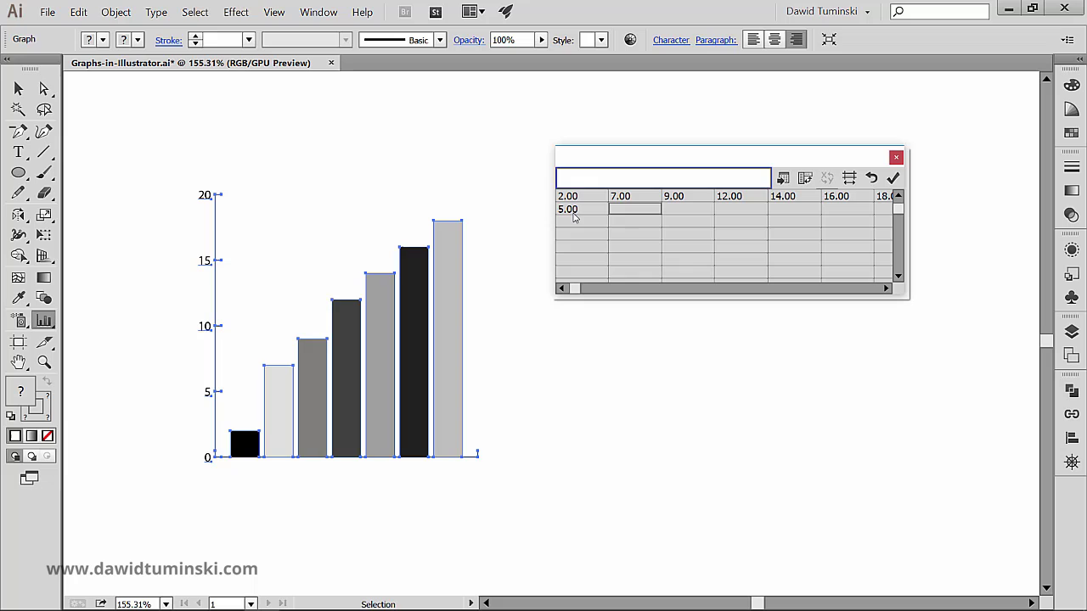
{"action": "left_click", "coordinate": [573, 211]}
{"action": "key", "text": "BackSpace"}
{"action": "left_click", "coordinate": [638, 238]}
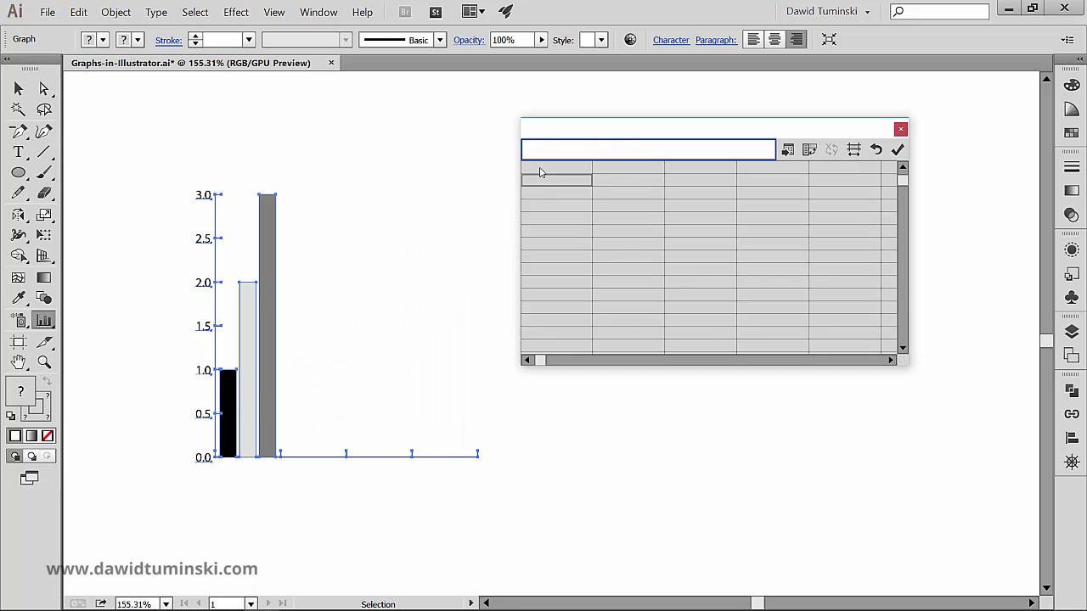
Step: Start Import Data, browse to the Assets folder and bring up the options for graph data.txt
{"action": "left_click", "coordinate": [539, 170]}
{"action": "left_click", "coordinate": [787, 151]}
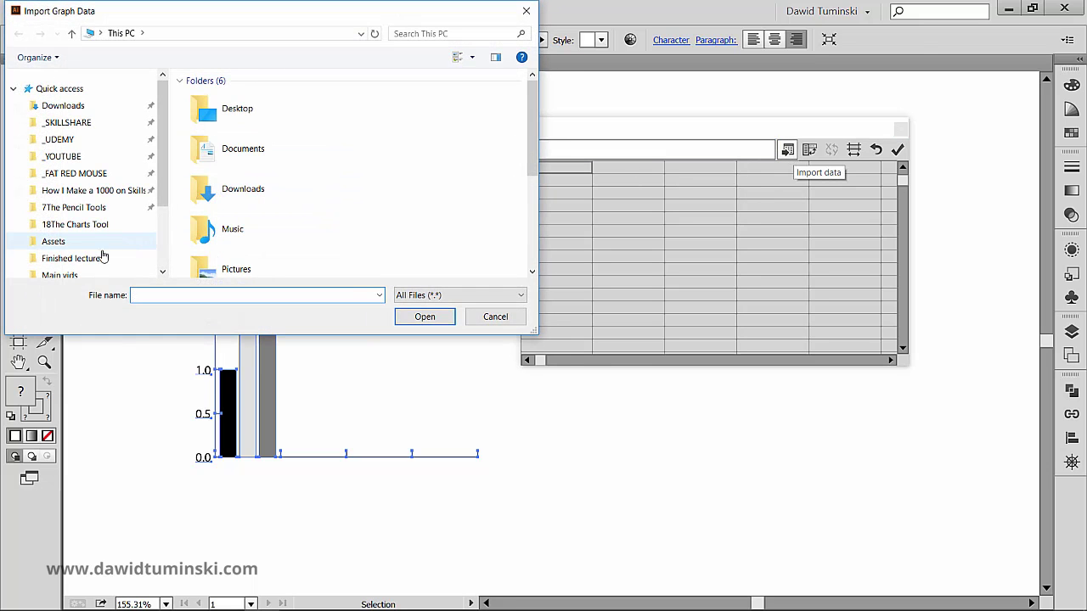
{"action": "left_click", "coordinate": [53, 241]}
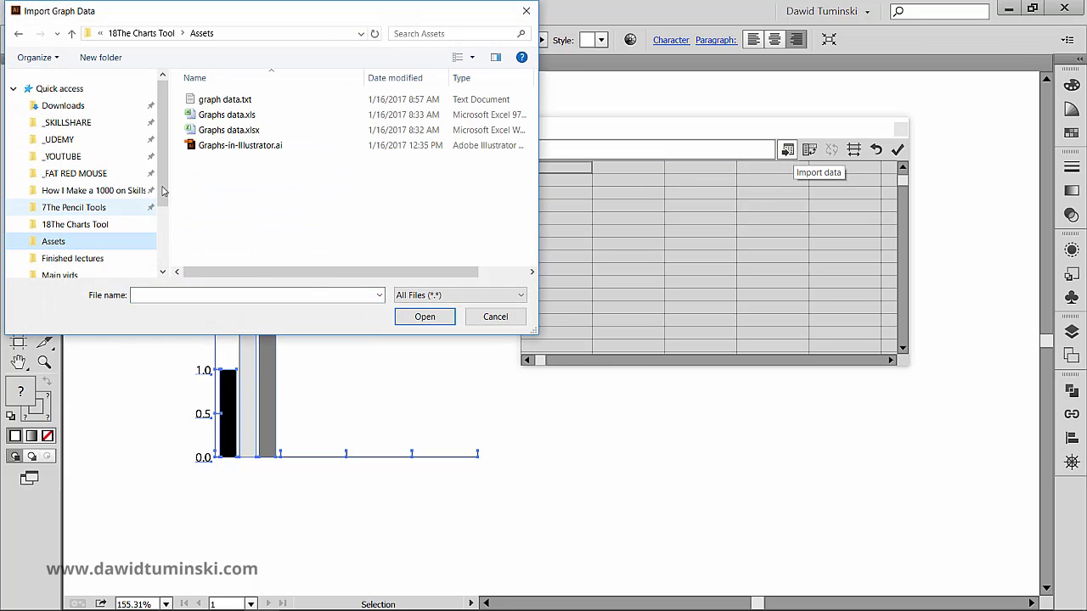
{"action": "right_click", "coordinate": [227, 102]}
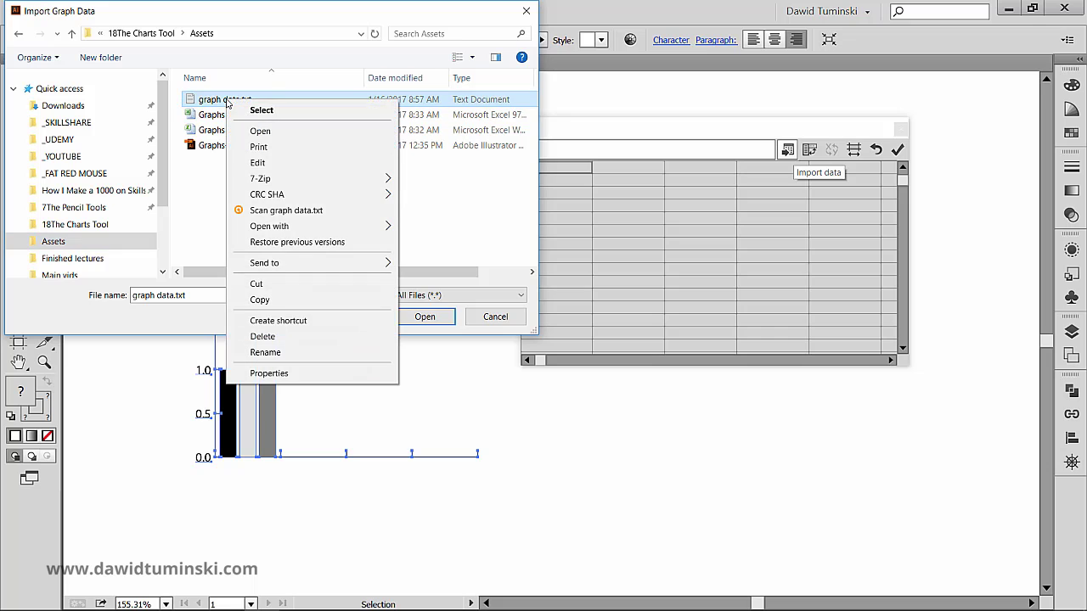
Step: View graph data.txt in Notepad, highlighting its category names and year headings, then close Notepad
{"action": "left_click", "coordinate": [271, 136]}
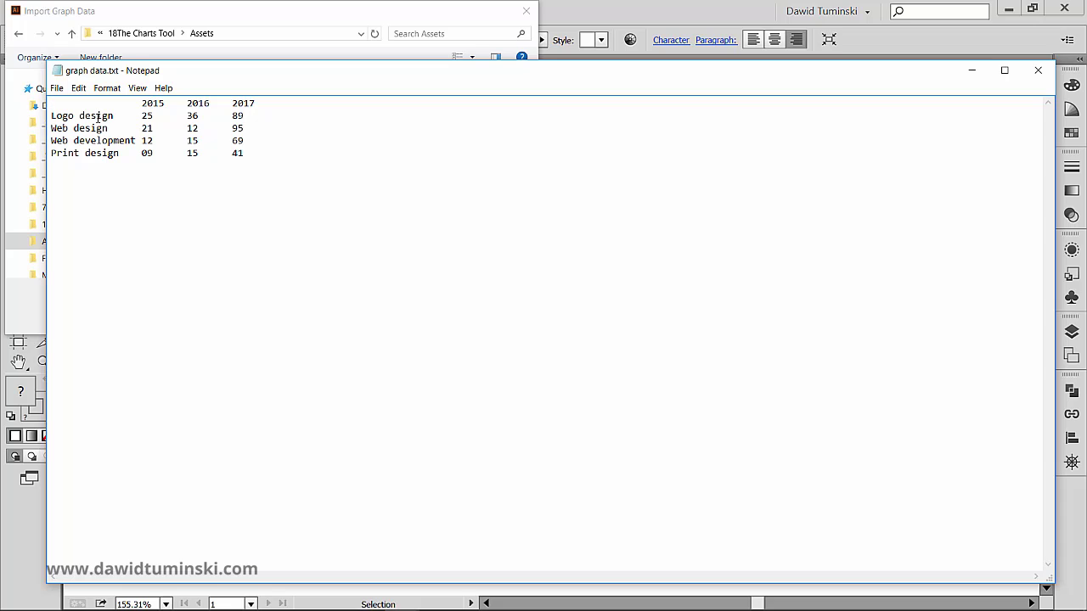
{"action": "left_click_drag", "start_coordinate": [93, 115], "coordinate": [102, 140]}
{"action": "left_click_drag", "start_coordinate": [166, 104], "coordinate": [192, 140]}
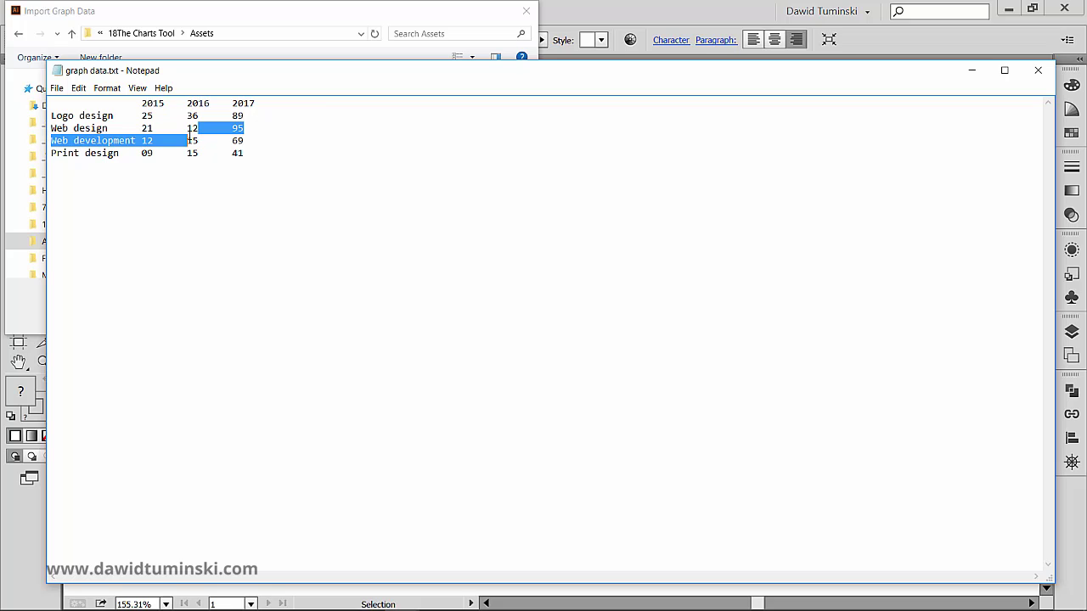
{"action": "left_click", "coordinate": [193, 140]}
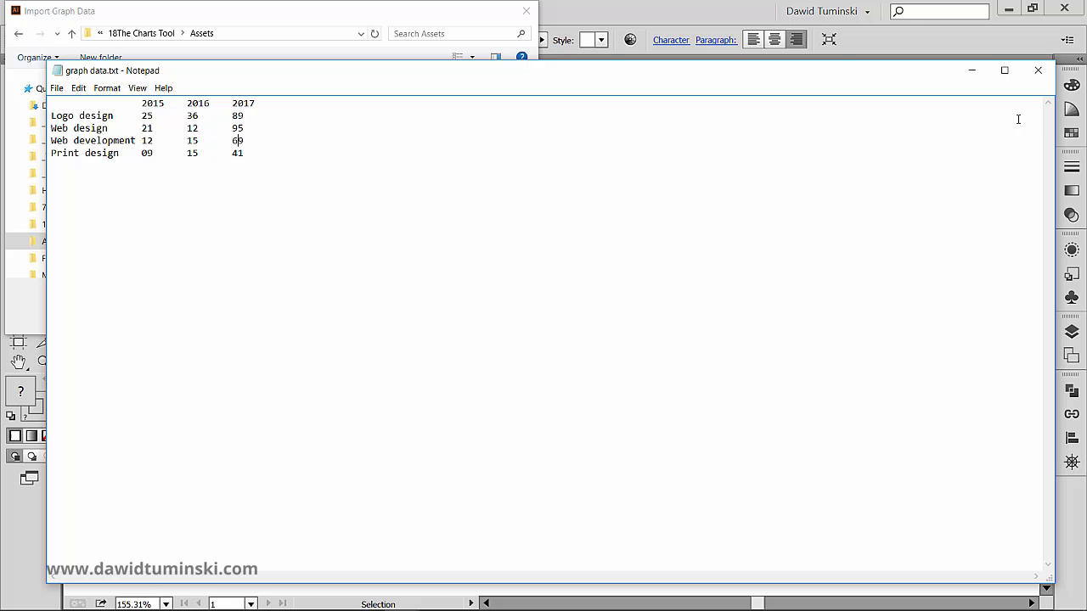
{"action": "left_click", "coordinate": [1037, 70]}
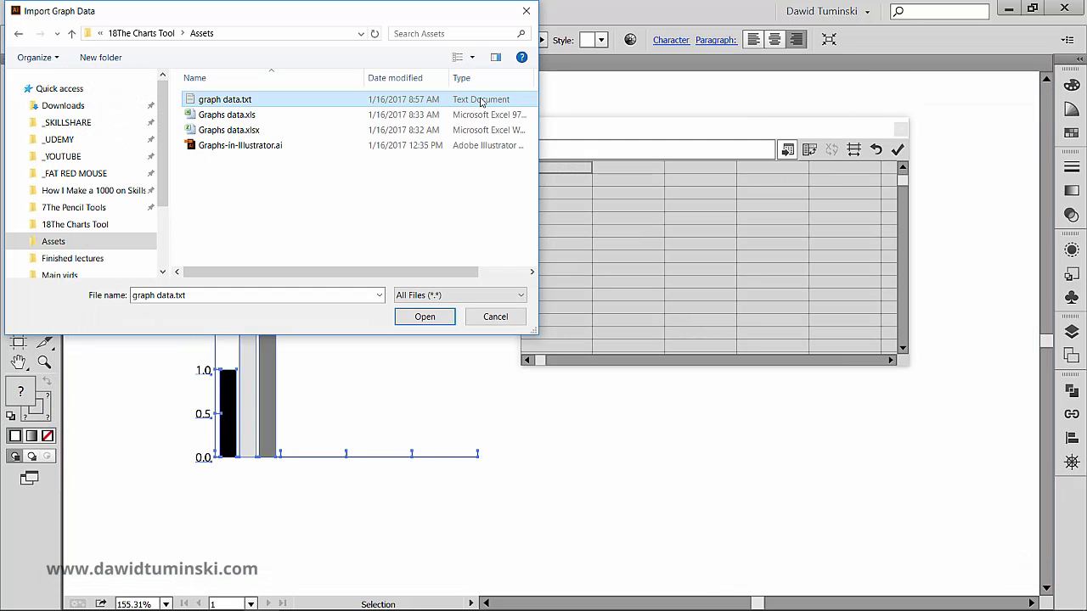
Step: Import graph data.txt into the data sheet and apply it to the chart
{"action": "left_click", "coordinate": [424, 315]}
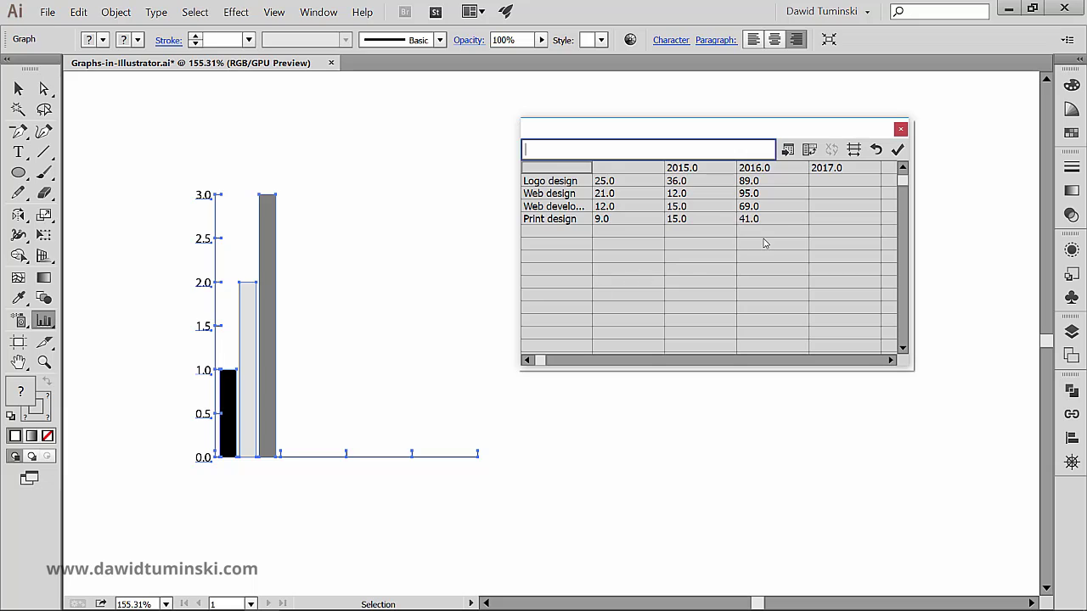
{"action": "left_click", "coordinate": [898, 149]}
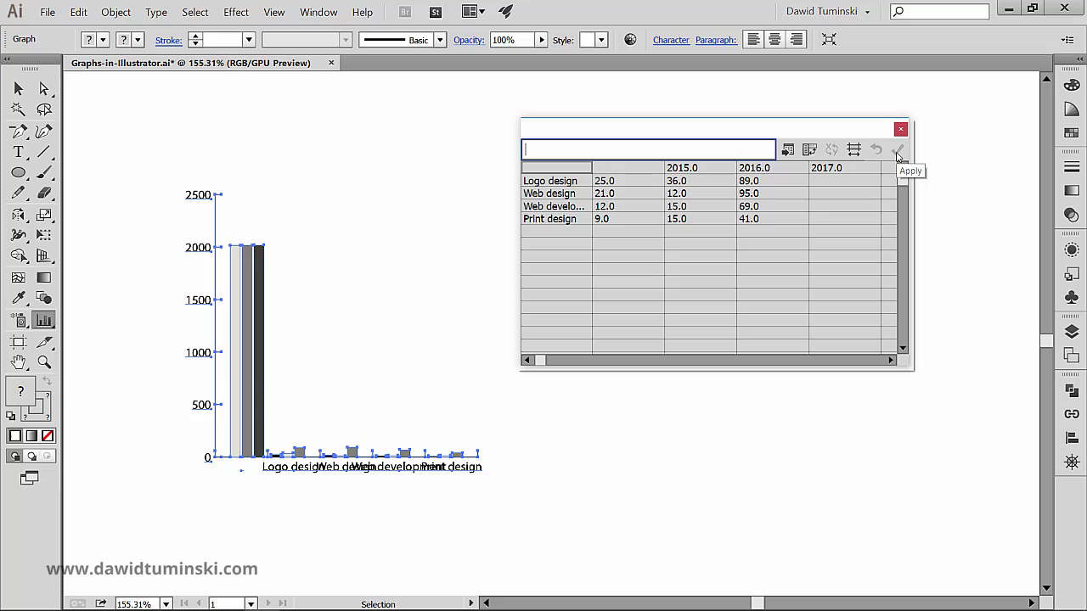
Step: Turn the 2015, 2016 and 2017 headings into text labels by prefixing each with a quote mark
{"action": "left_click", "coordinate": [714, 173]}
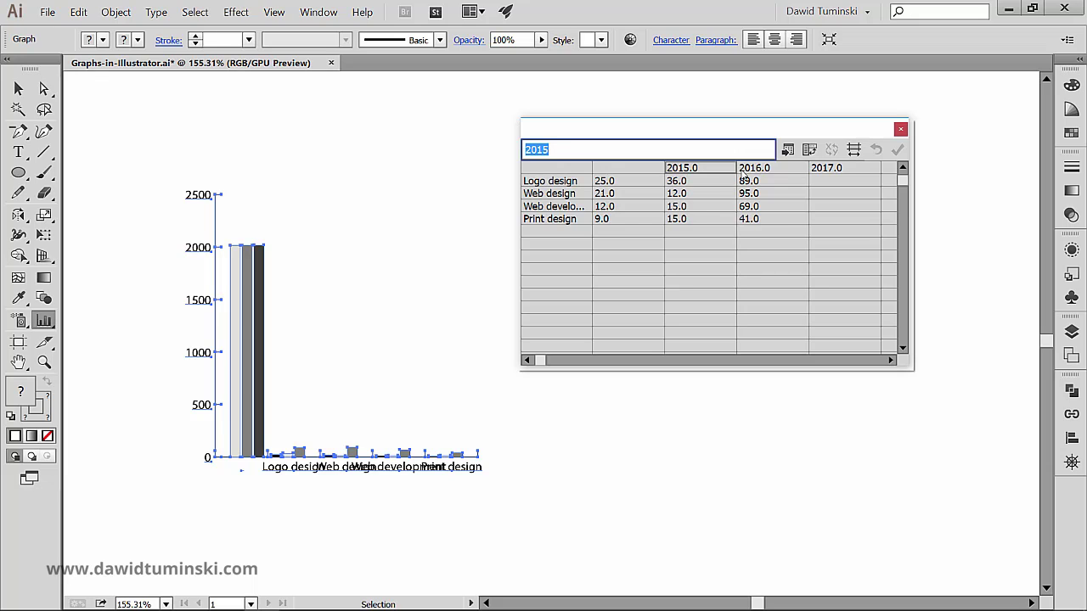
{"action": "left_click", "coordinate": [747, 174]}
{"action": "left_click", "coordinate": [822, 174]}
{"action": "left_click", "coordinate": [700, 174]}
{"action": "left_click", "coordinate": [575, 149]}
{"action": "type", "text": "\""}
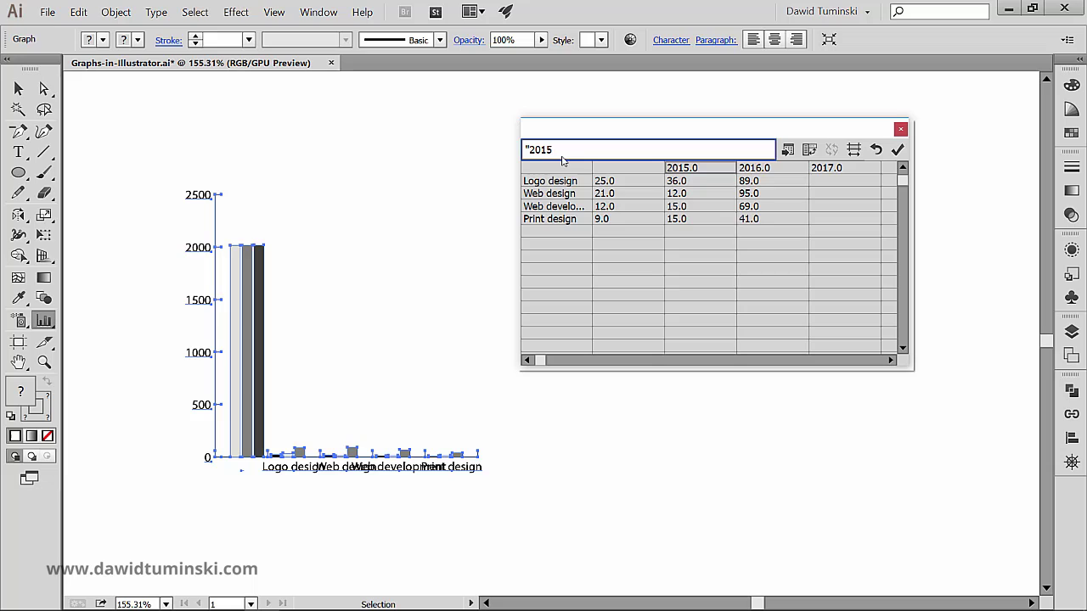
{"action": "key", "text": "Return"}
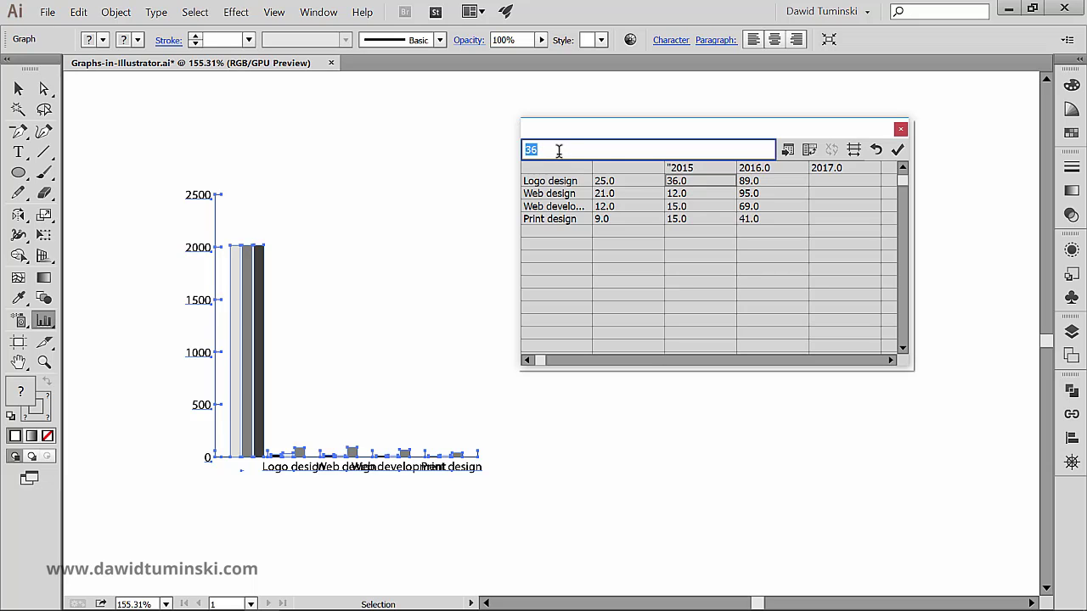
{"action": "left_click", "coordinate": [758, 169]}
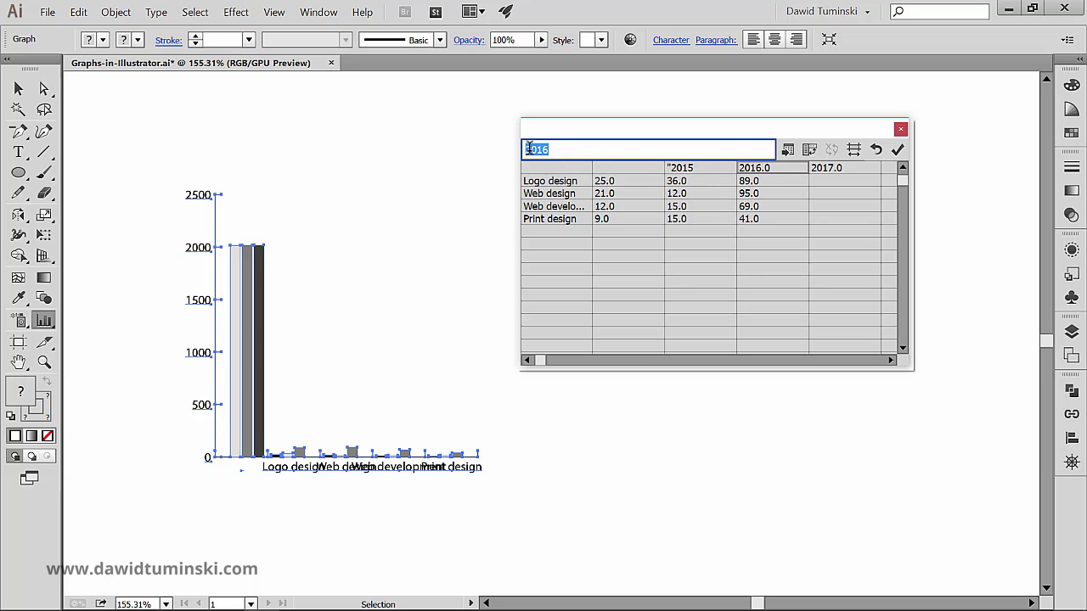
{"action": "type", "text": "\""}
{"action": "key", "text": "Return"}
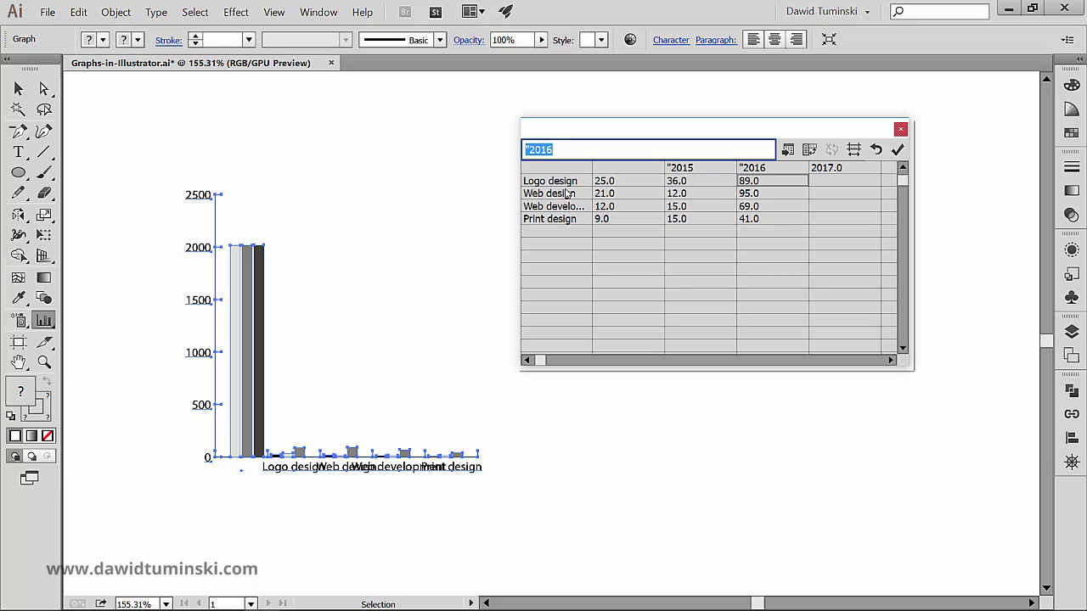
{"action": "left_click", "coordinate": [846, 175]}
{"action": "key", "text": "Home"}
{"action": "type", "text": "\""}
{"action": "key", "text": "Return"}
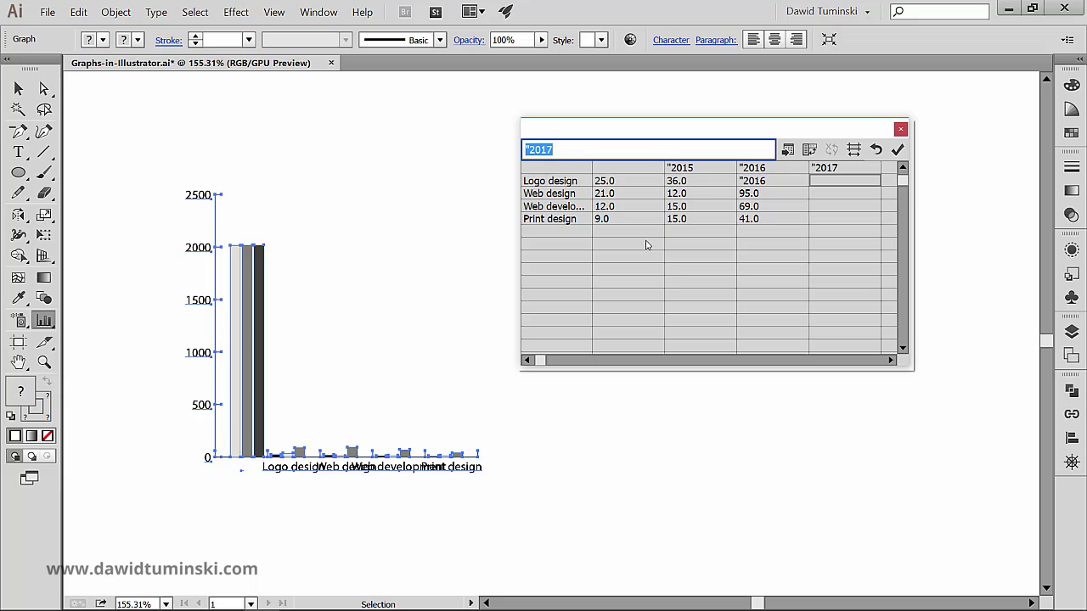
Step: Move the "2015, "2016 and "2017 headers one column left, each above its data column
{"action": "left_click", "coordinate": [699, 171]}
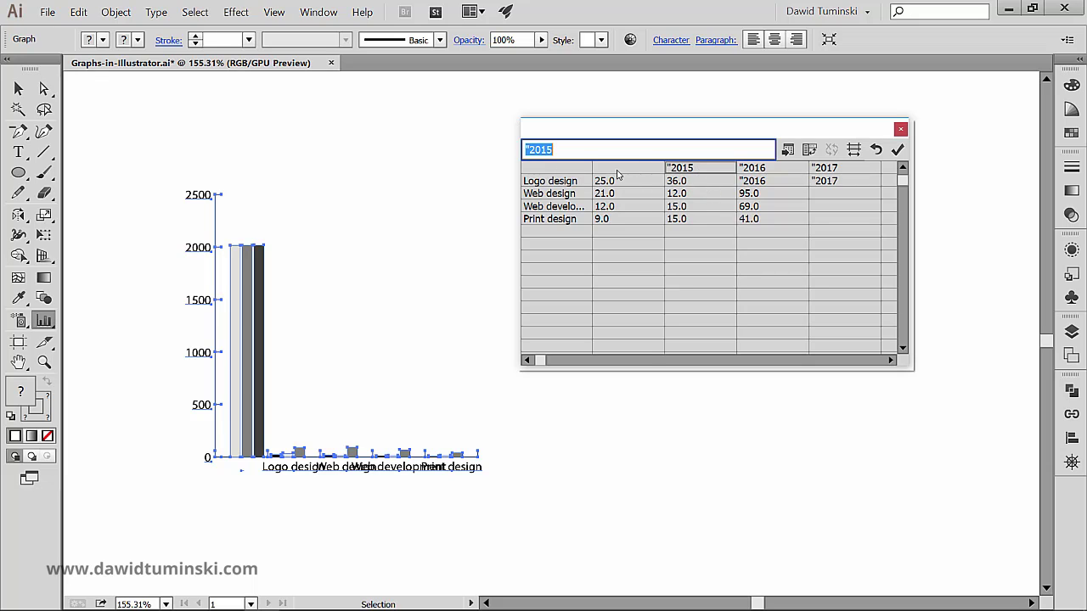
{"action": "key", "text": "BackSpace"}
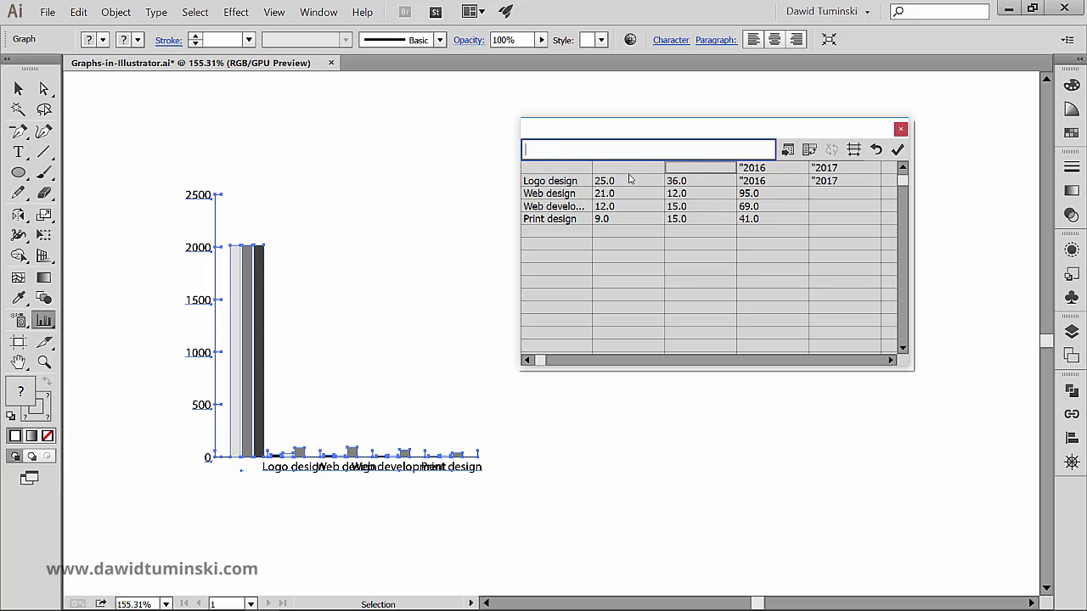
{"action": "left_click", "coordinate": [627, 170]}
{"action": "type", "text": "\"2015"}
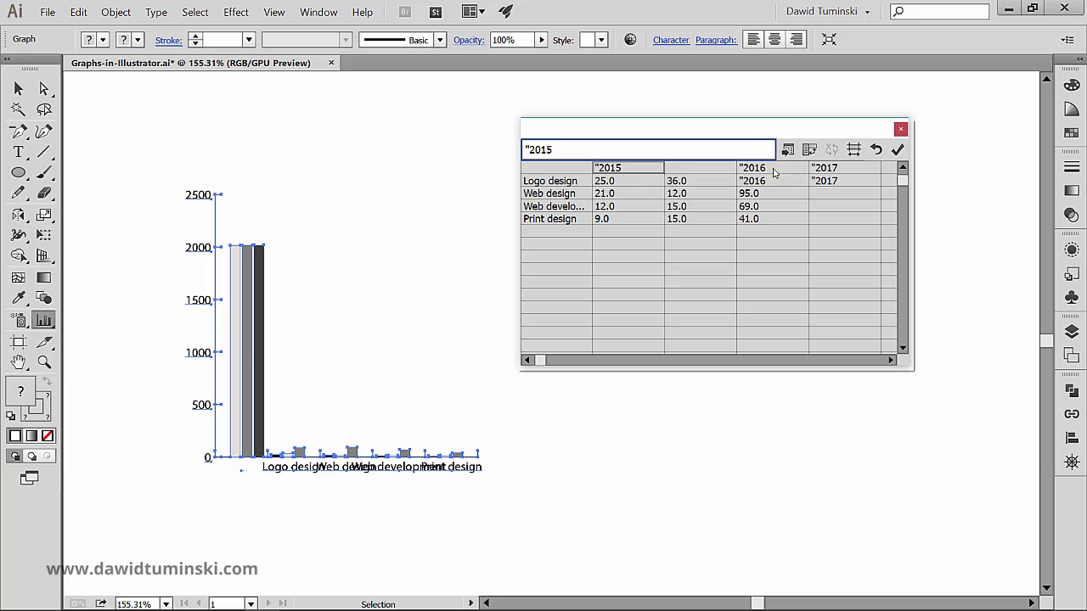
{"action": "left_click", "coordinate": [740, 170]}
{"action": "key", "text": "BackSpace"}
{"action": "left_click", "coordinate": [717, 171]}
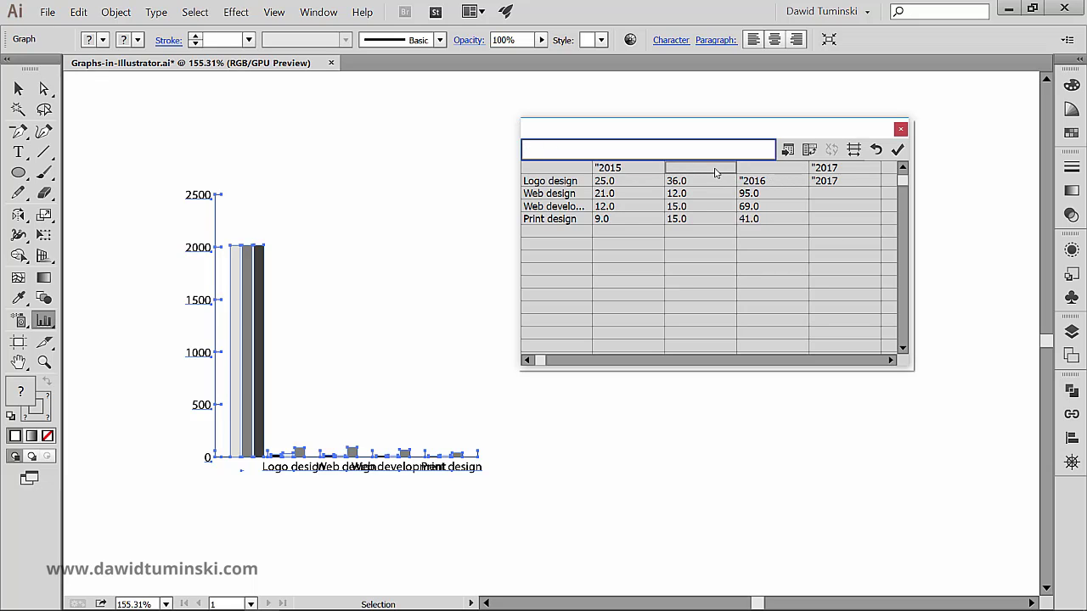
{"action": "type", "text": "\"2016"}
{"action": "left_click", "coordinate": [826, 170]}
{"action": "key", "text": "BackSpace"}
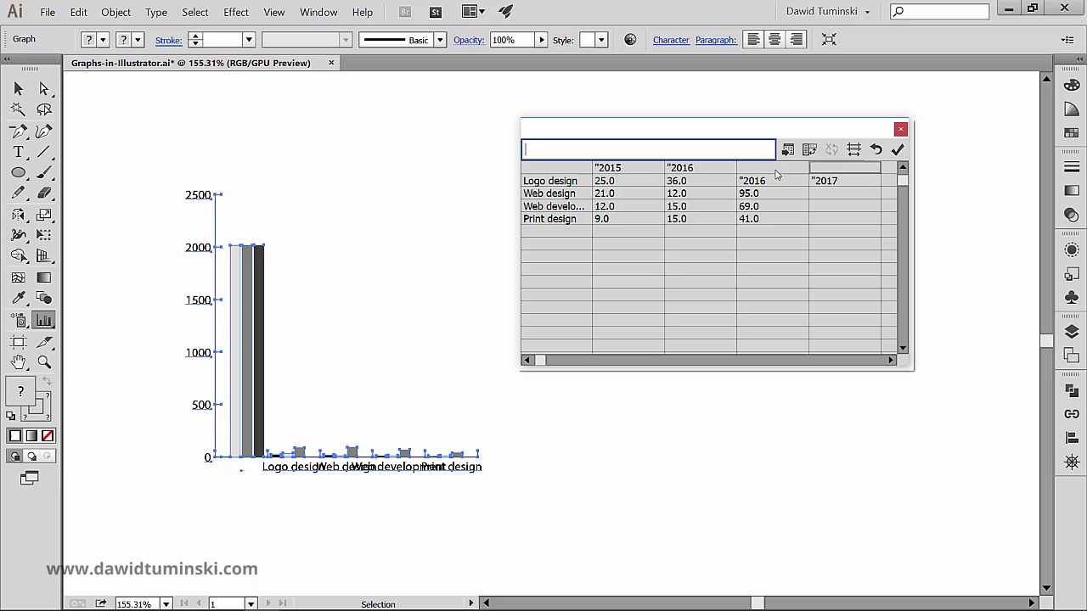
{"action": "left_click", "coordinate": [770, 173]}
{"action": "type", "text": "\"2017"}
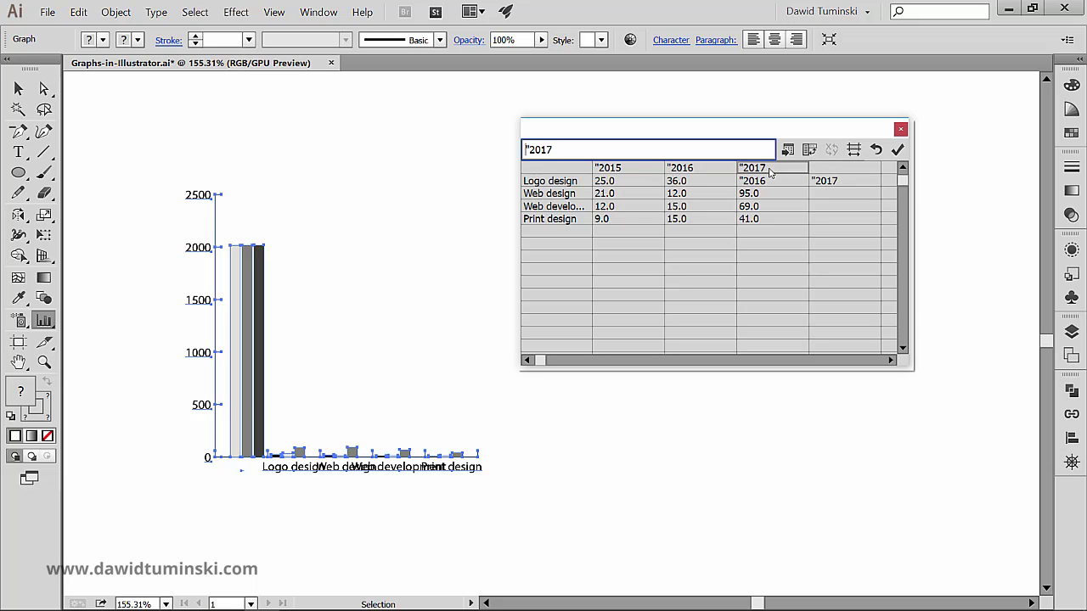
Step: Clear the stray "2017 entry from the Logo design row
{"action": "left_click", "coordinate": [829, 183]}
{"action": "key", "text": "BackSpace"}
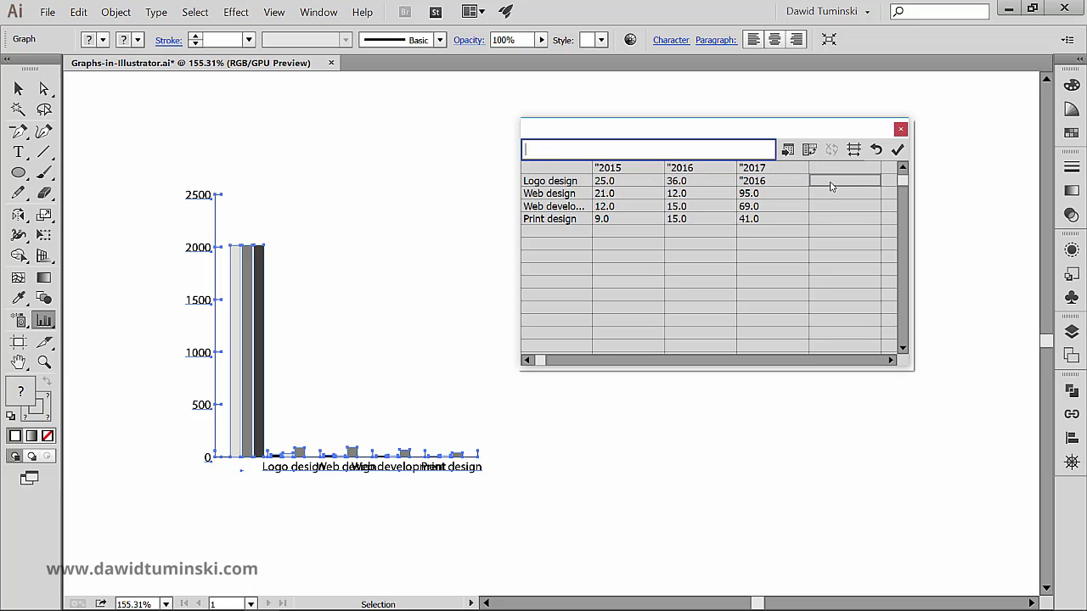
{"action": "left_click", "coordinate": [813, 220]}
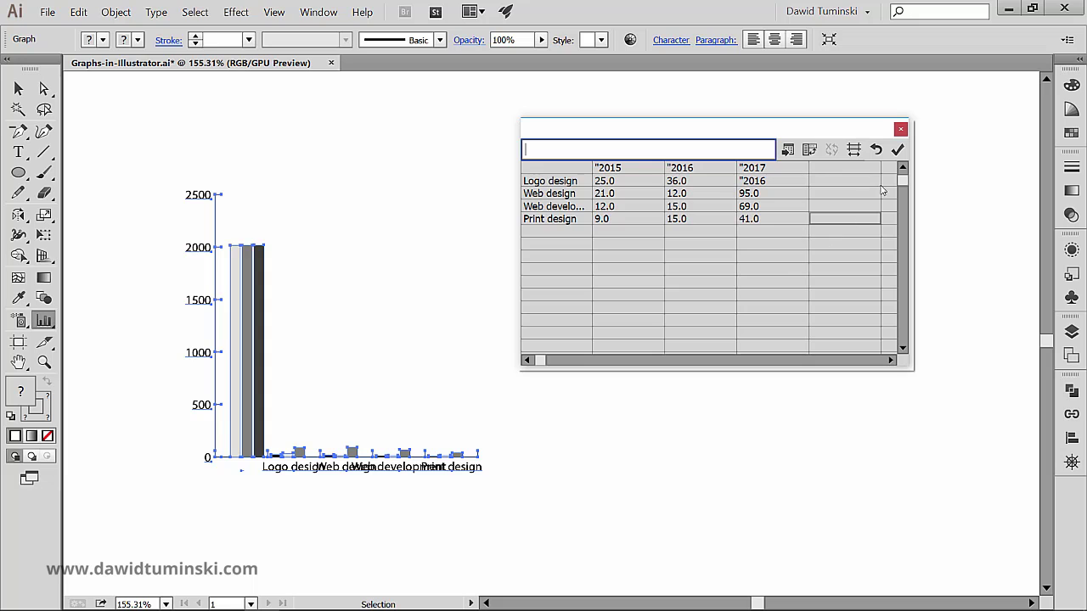
Step: Apply the corrected data, then set Logo design's 2017 value to 36
{"action": "left_click", "coordinate": [897, 150]}
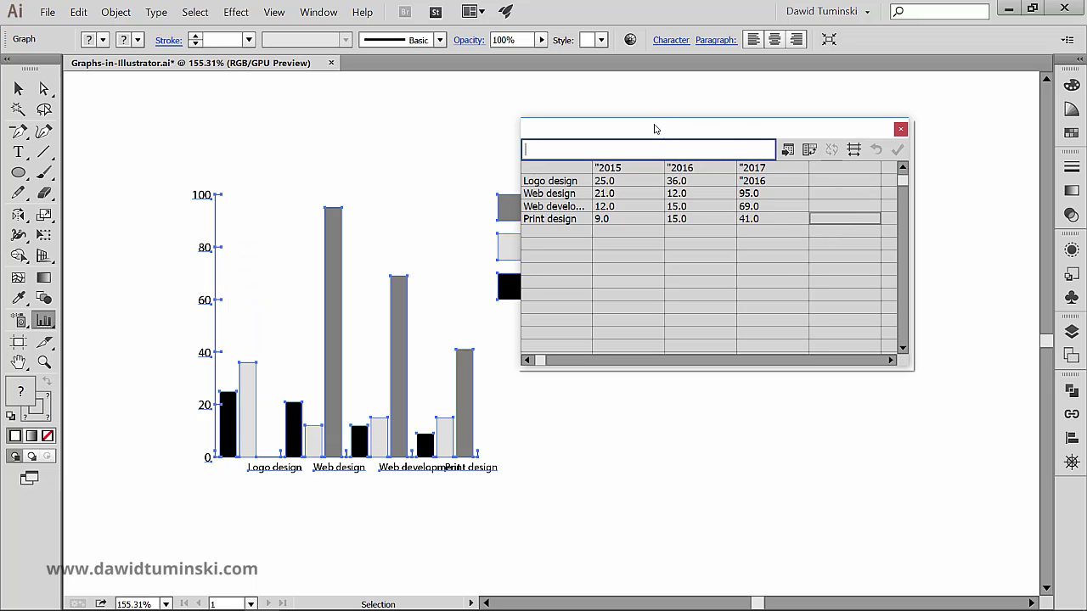
{"action": "left_click_drag", "start_coordinate": [647, 136], "coordinate": [727, 132]}
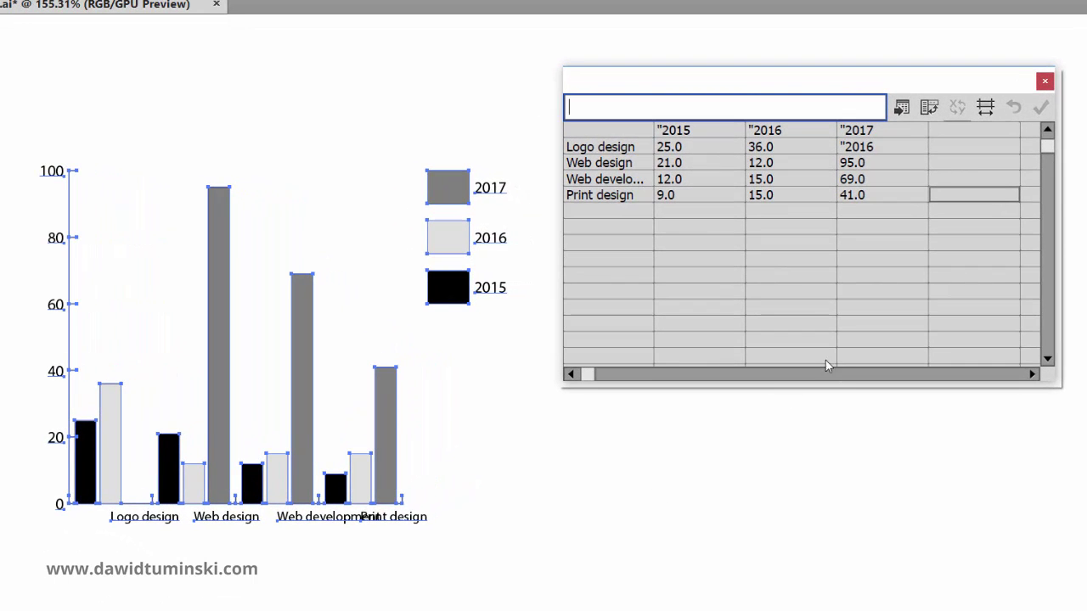
{"action": "left_click", "coordinate": [871, 147]}
{"action": "left_click", "coordinate": [871, 147]}
{"action": "type", "text": "36"}
{"action": "key", "text": "Return"}
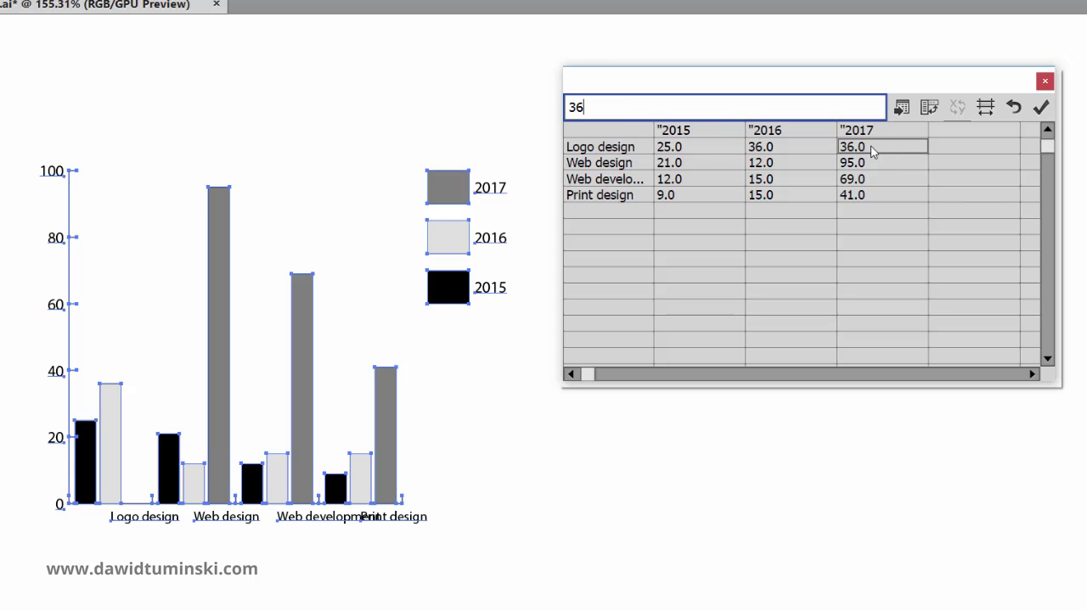
Step: Transpose rows and columns and apply, grouping bars by year with categories in the legend
{"action": "left_click", "coordinate": [930, 109]}
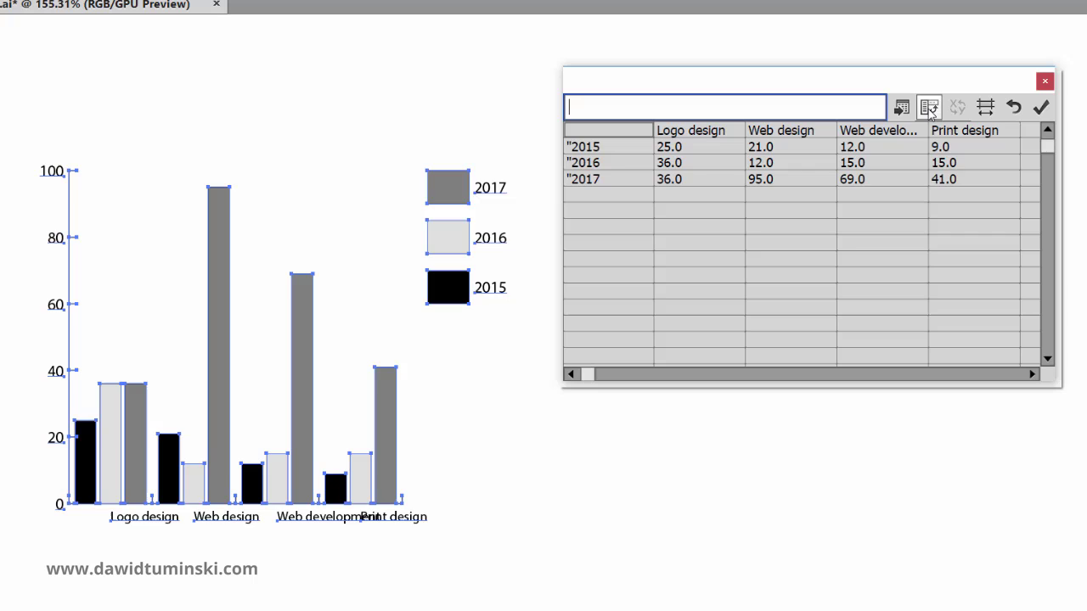
{"action": "left_click", "coordinate": [1037, 107]}
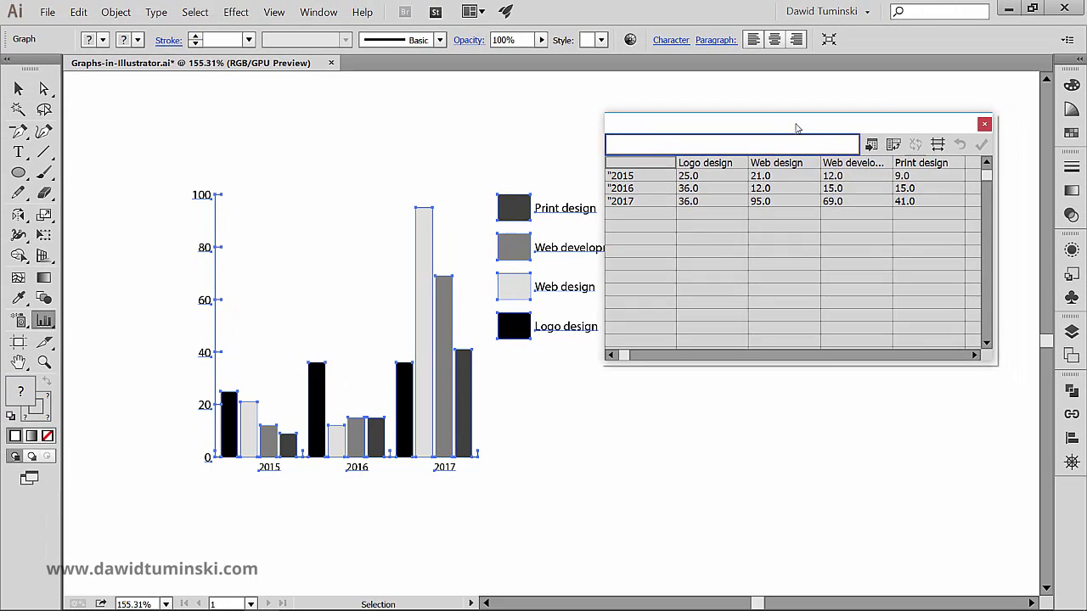
{"action": "left_click_drag", "start_coordinate": [804, 85], "coordinate": [827, 76]}
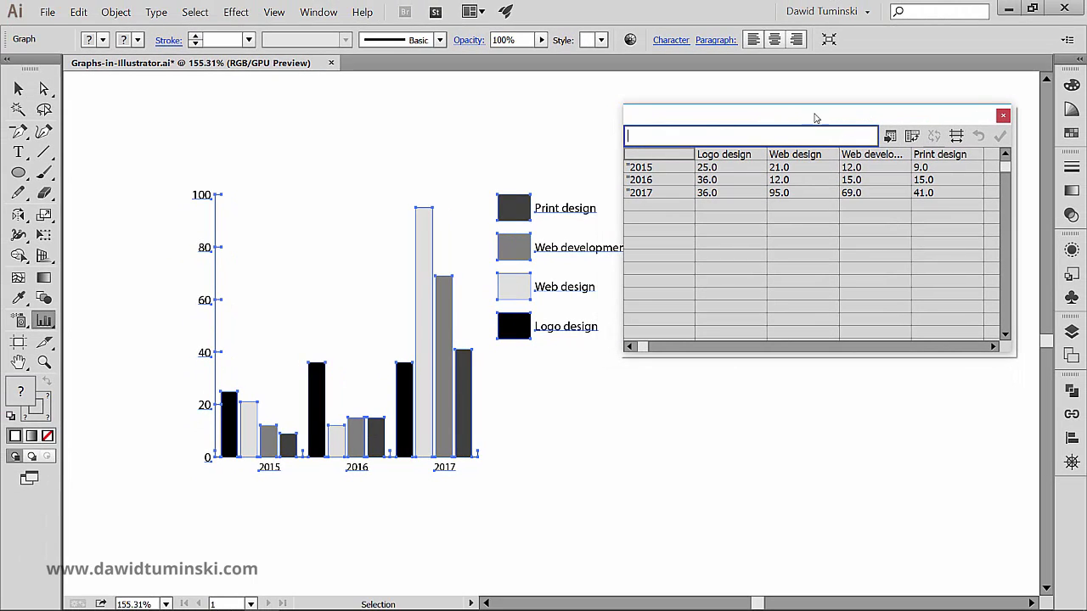
{"action": "left_click_drag", "start_coordinate": [785, 113], "coordinate": [808, 105]}
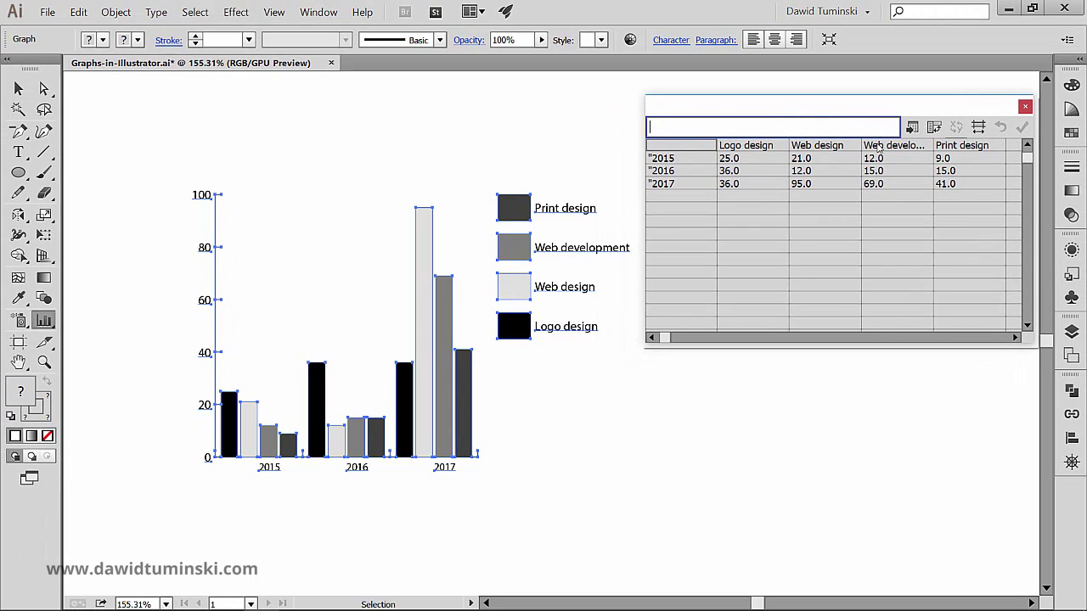
Step: Set the data sheet's cell style to 2 decimals and column width 8
{"action": "left_click", "coordinate": [978, 127]}
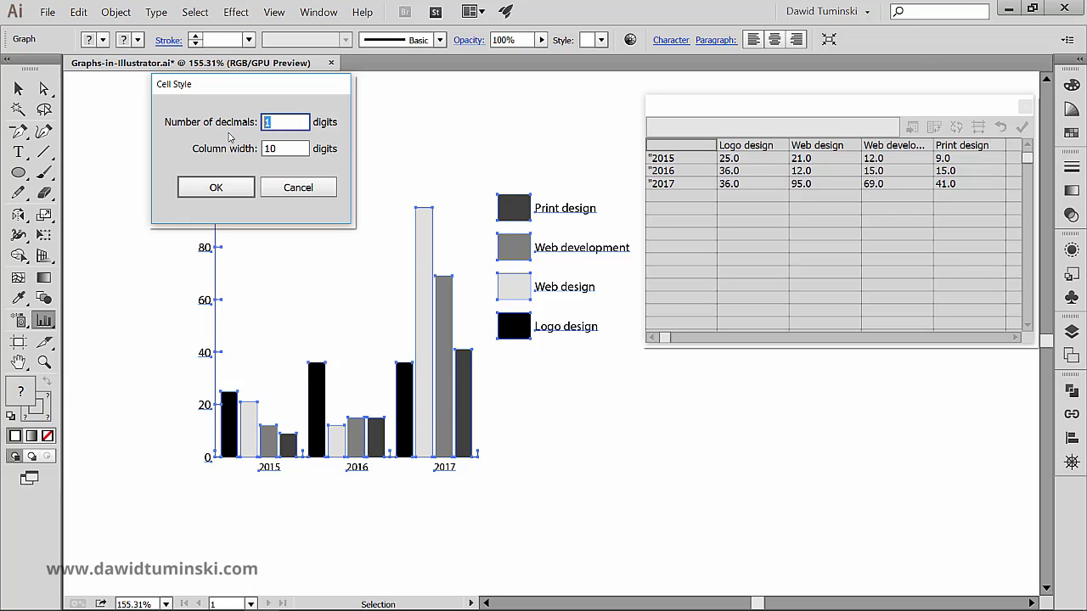
{"action": "type", "text": "2"}
{"action": "key", "text": "Tab"}
{"action": "type", "text": "8"}
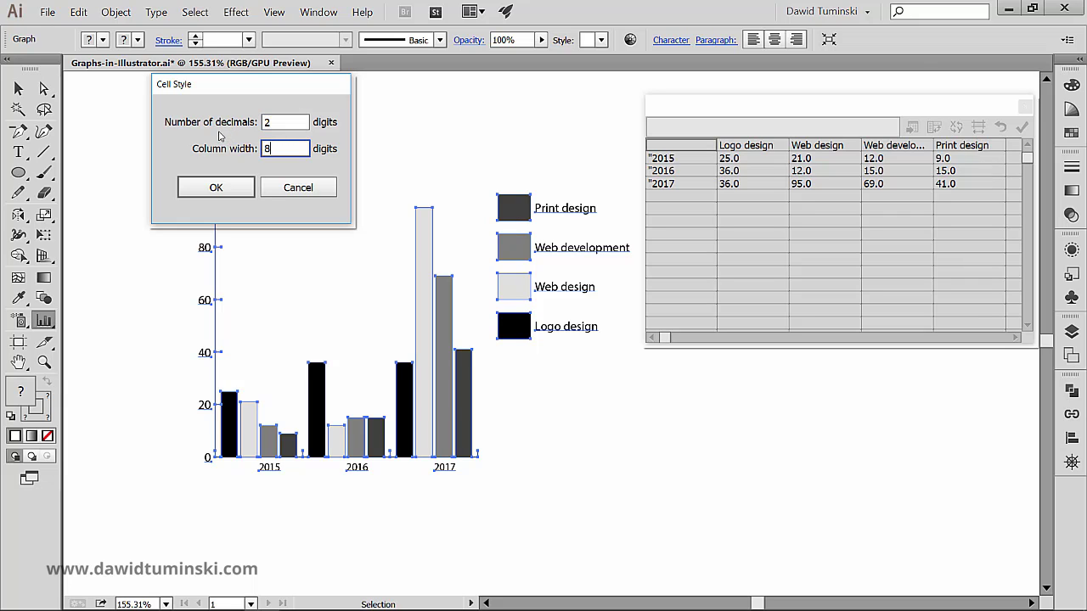
{"action": "left_click", "coordinate": [221, 185]}
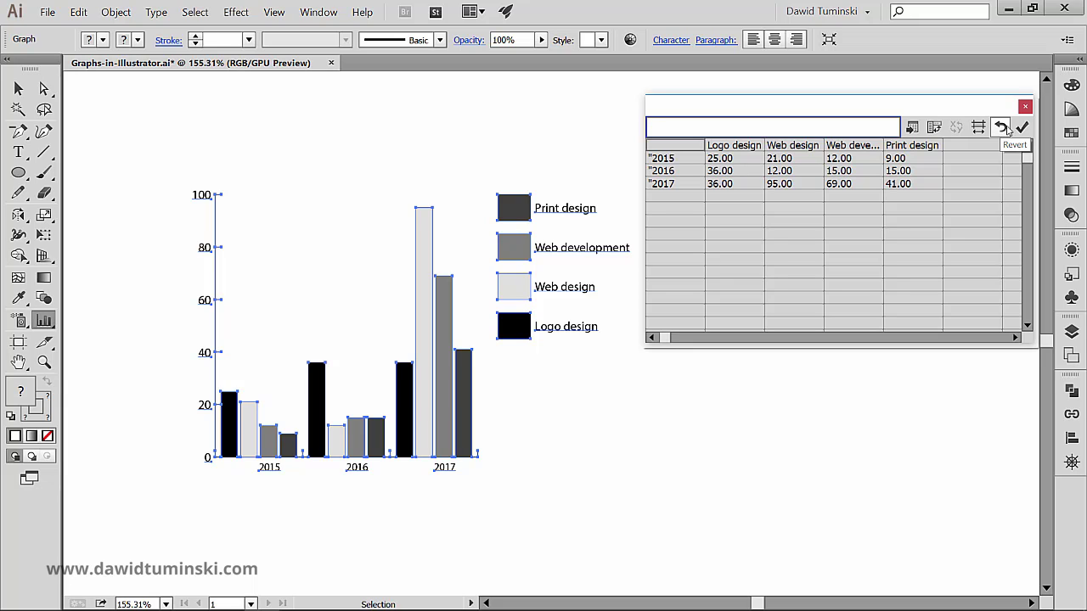
Step: Apply the two-decimal year-by-category values to the column graph and close the data table
{"action": "left_click", "coordinate": [1023, 127]}
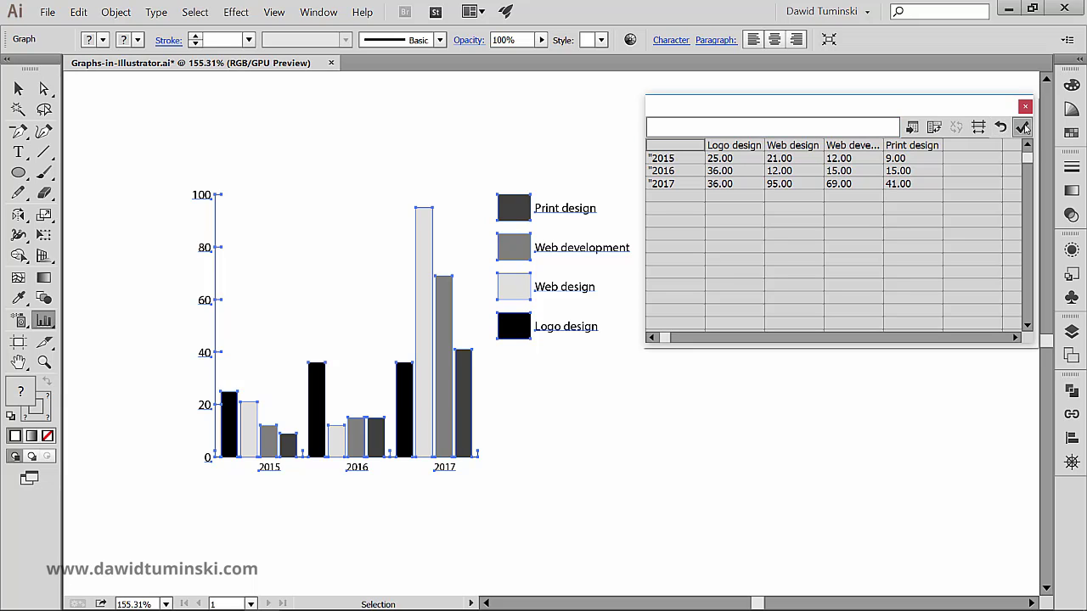
{"action": "left_click", "coordinate": [798, 208]}
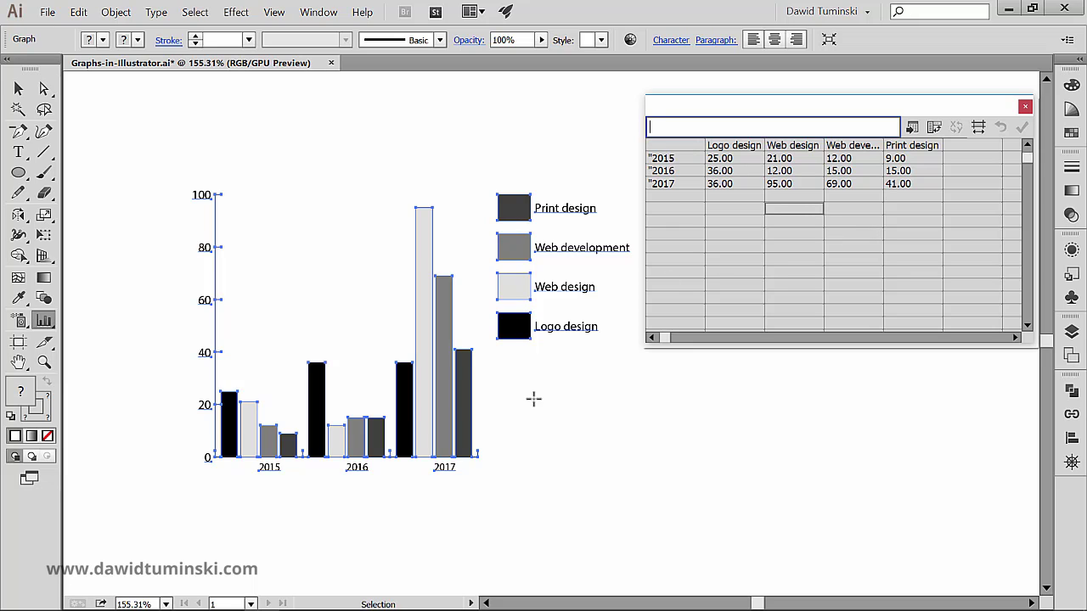
{"action": "left_click", "coordinate": [1027, 107]}
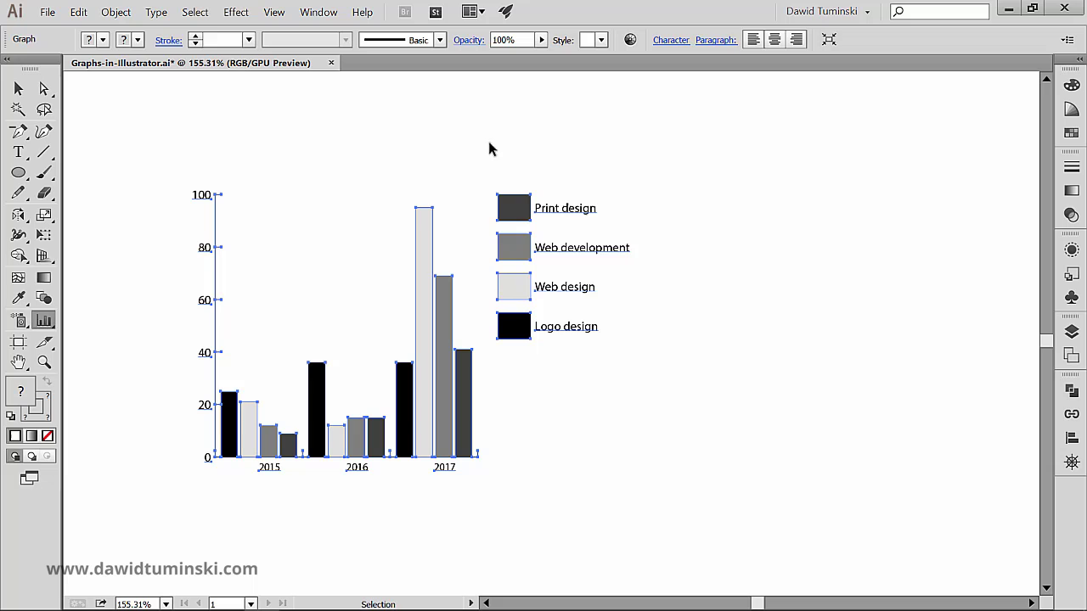
Step: Reselect the column graph and reopen its data table with the Data... context command
{"action": "left_click", "coordinate": [440, 127]}
{"action": "left_click", "coordinate": [422, 223]}
{"action": "right_click", "coordinate": [417, 231]}
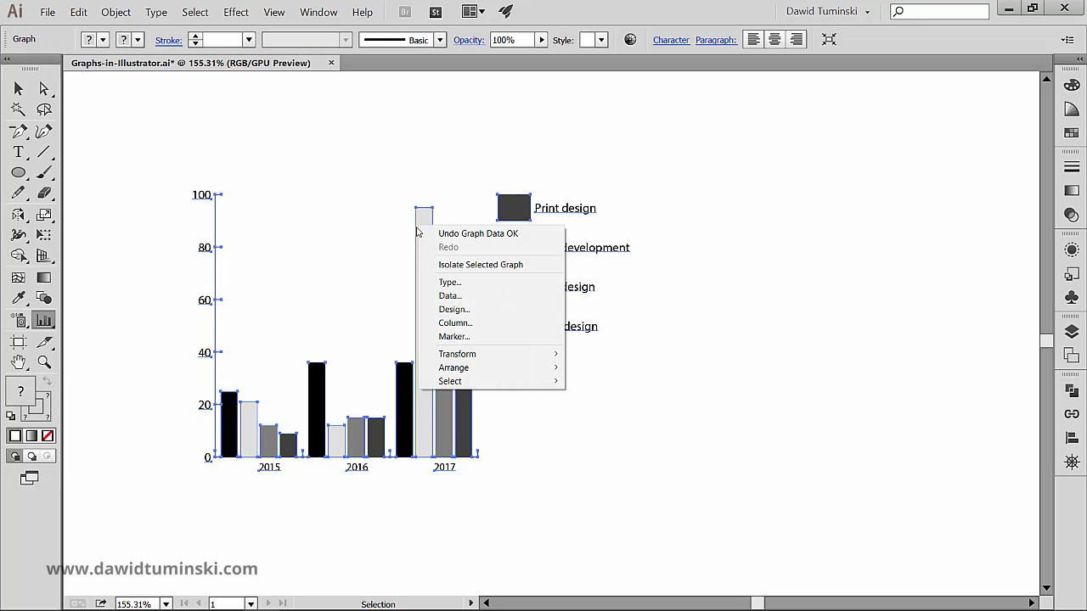
{"action": "left_click", "coordinate": [482, 297]}
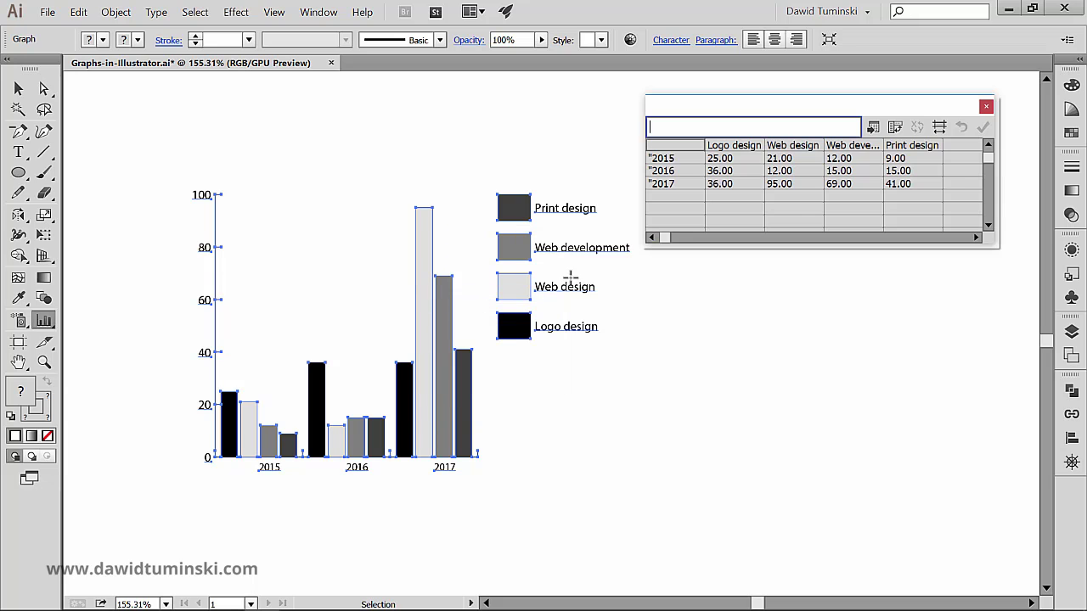